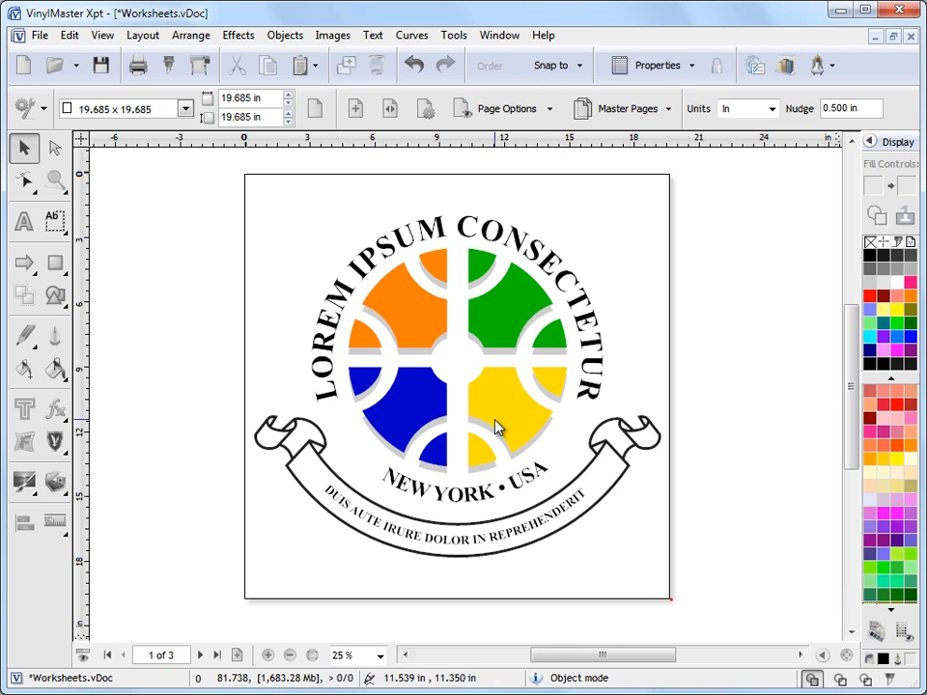
Page forward through the three-page document and return to page 1.
{"action": "left_click", "coordinate": [200, 656]}
{"action": "left_click", "coordinate": [200, 656]}
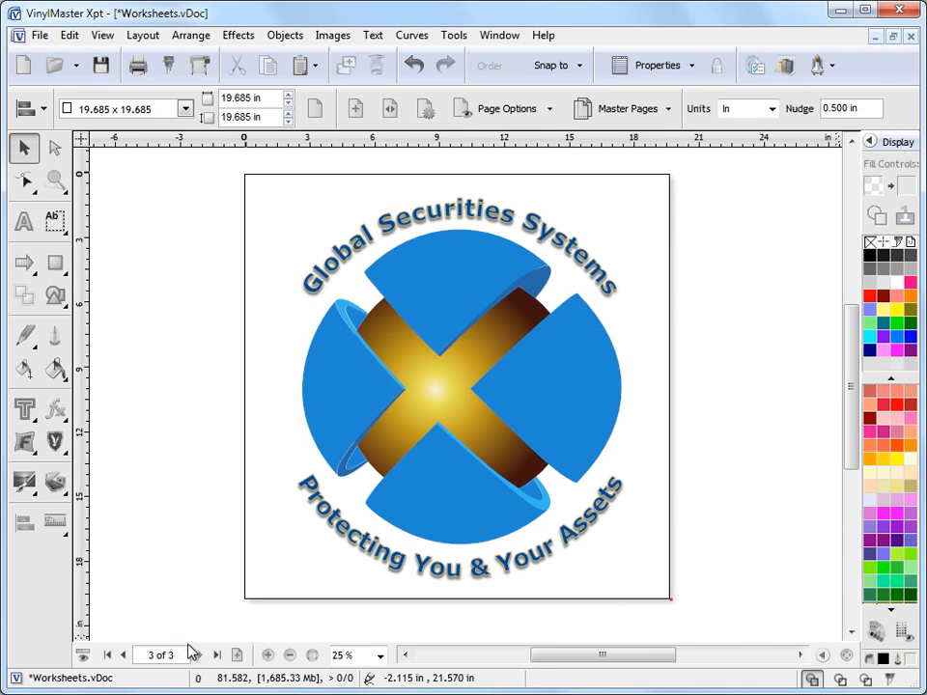
{"action": "left_click", "coordinate": [122, 656]}
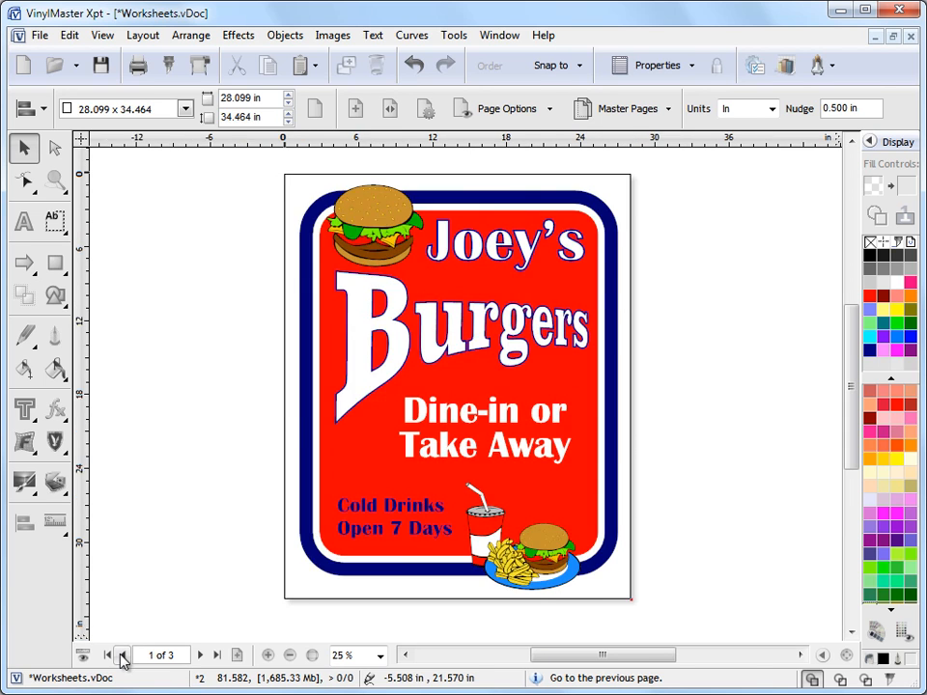
{"action": "left_click", "coordinate": [122, 655]}
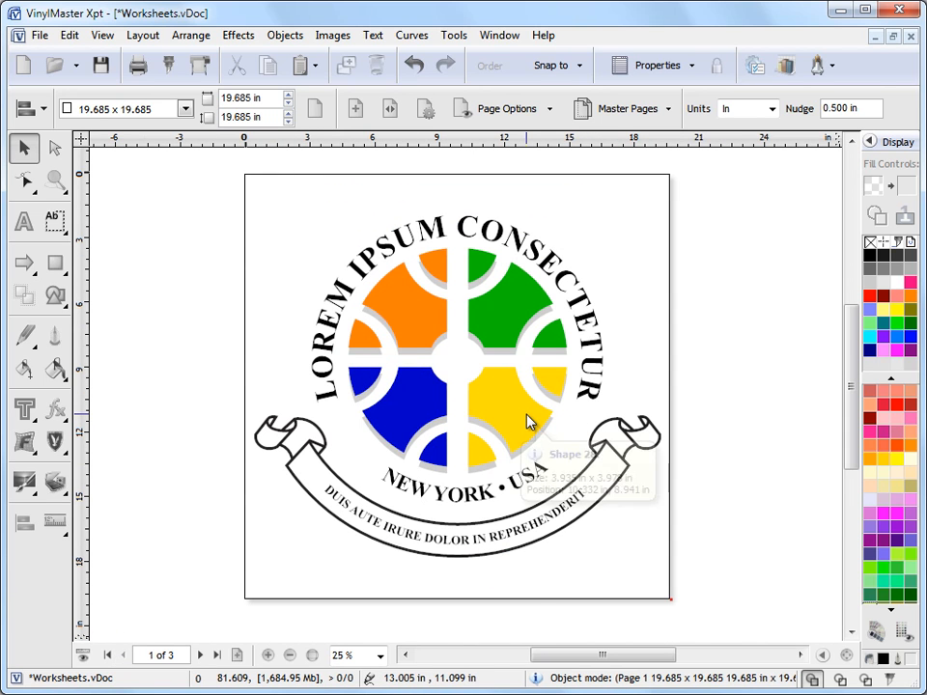
Show the page thumbnails and use them to view the burger sign, the securities logo and the crest on page 1.
{"action": "left_click", "coordinate": [822, 657]}
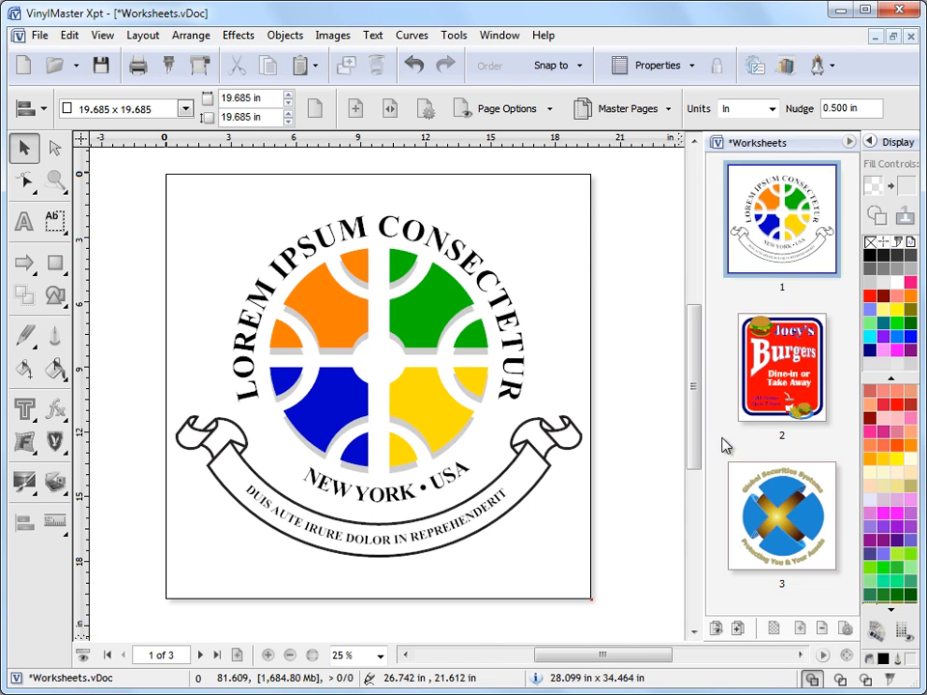
{"action": "left_click", "coordinate": [787, 323]}
{"action": "left_click", "coordinate": [787, 473]}
{"action": "left_click", "coordinate": [787, 314]}
{"action": "left_click", "coordinate": [790, 276]}
{"action": "left_click", "coordinate": [792, 367]}
{"action": "left_click", "coordinate": [807, 518]}
{"action": "left_click", "coordinate": [798, 400]}
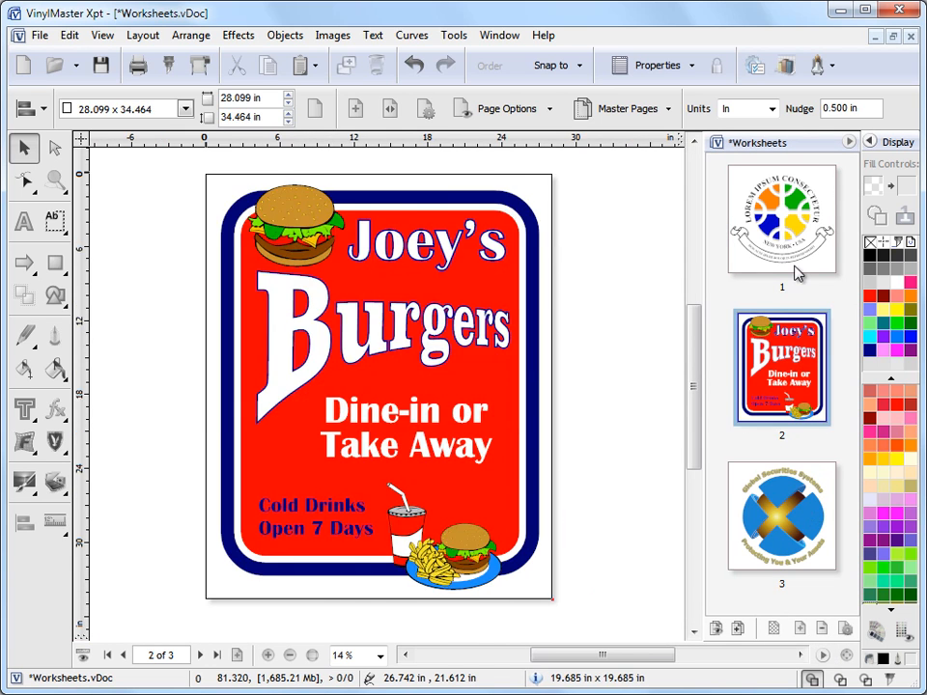
{"action": "left_click", "coordinate": [798, 273]}
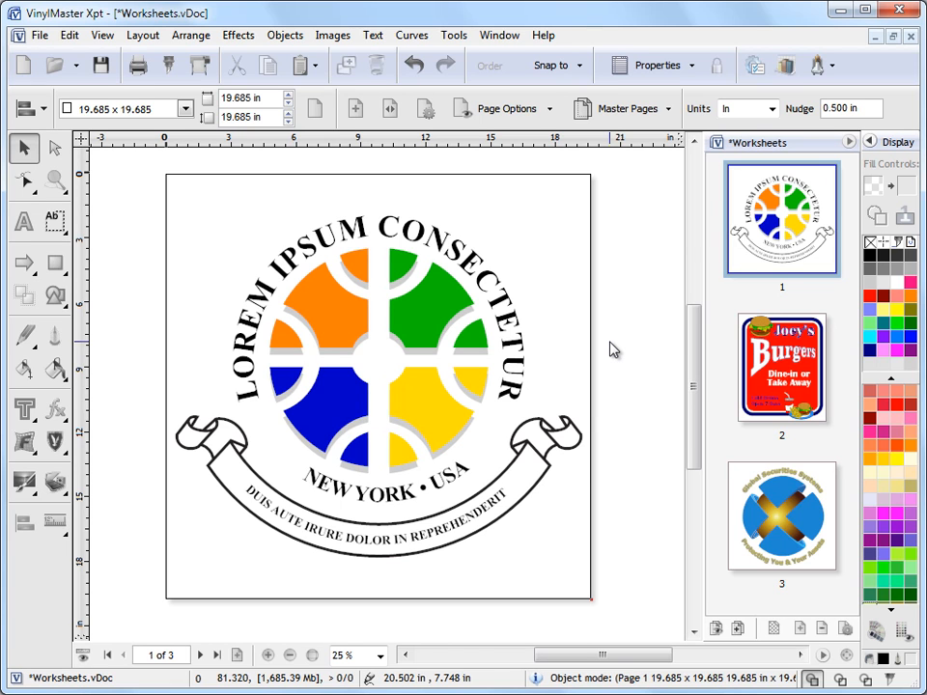
Review the designs on pages 2 and 3 again through their thumbnails, ending on page 1.
{"action": "left_click", "coordinate": [777, 381]}
{"action": "left_click", "coordinate": [776, 490]}
{"action": "left_click", "coordinate": [784, 274]}
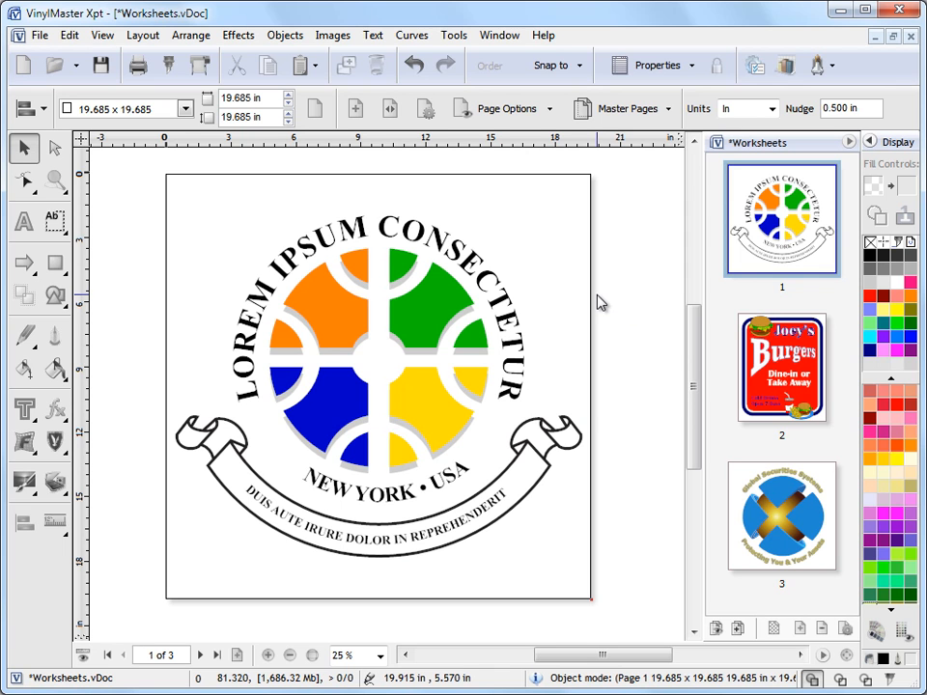
{"action": "left_click", "coordinate": [742, 354]}
{"action": "left_click", "coordinate": [780, 500]}
{"action": "left_click", "coordinate": [774, 386]}
{"action": "left_click", "coordinate": [773, 266]}
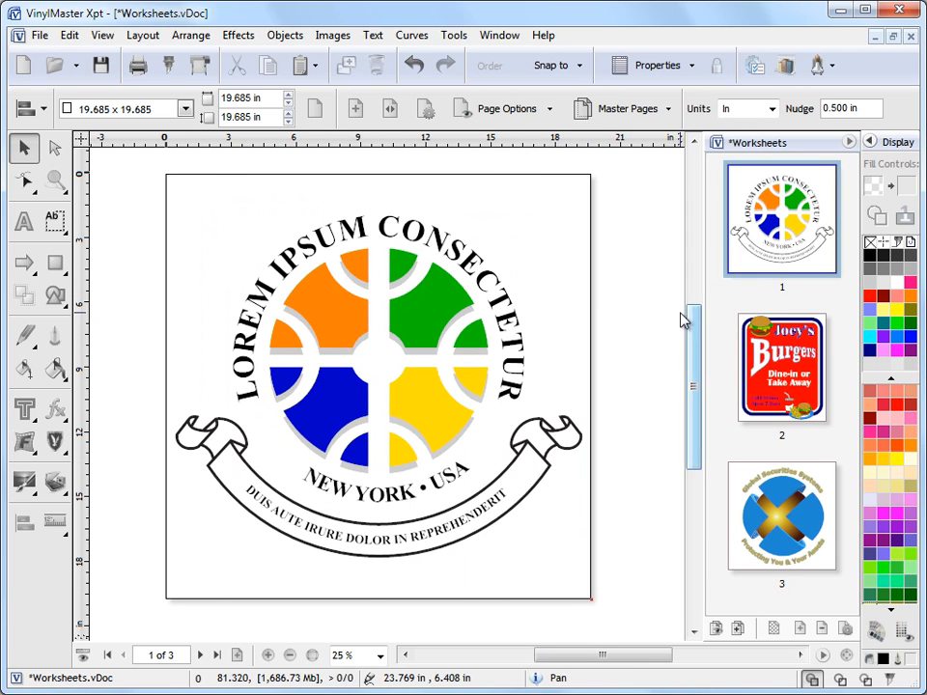
Set pages 1, 2 and 3 each as a master page.
{"action": "left_click", "coordinate": [738, 629]}
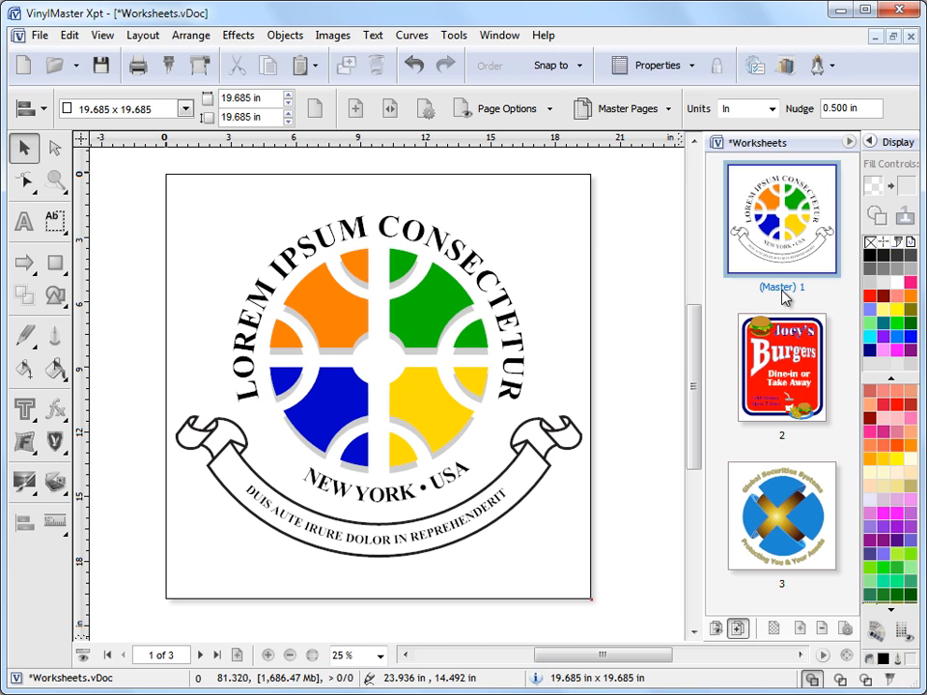
{"action": "left_click", "coordinate": [778, 367]}
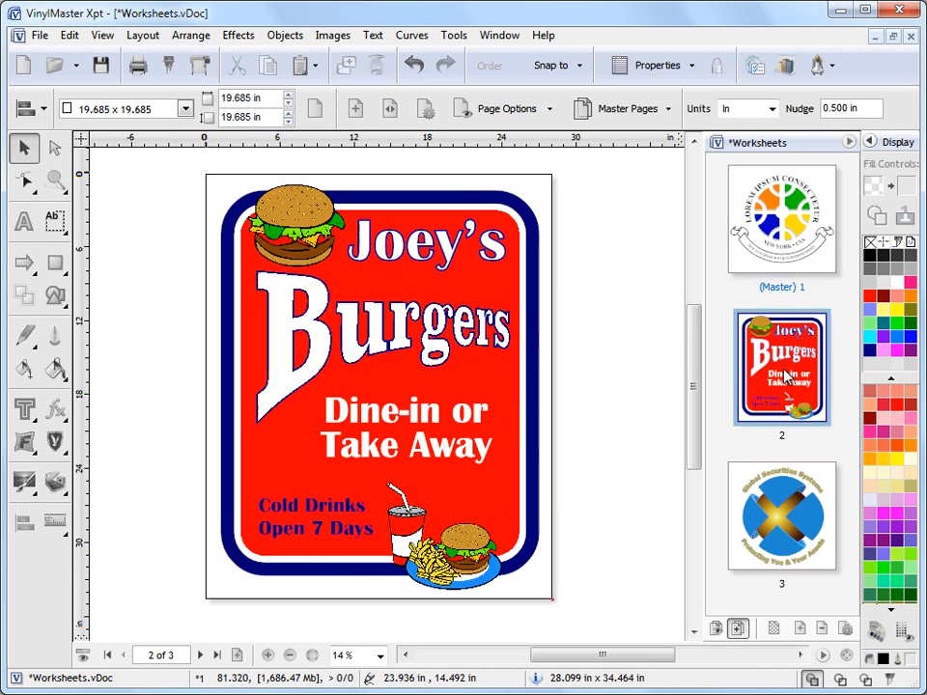
{"action": "left_click", "coordinate": [739, 628]}
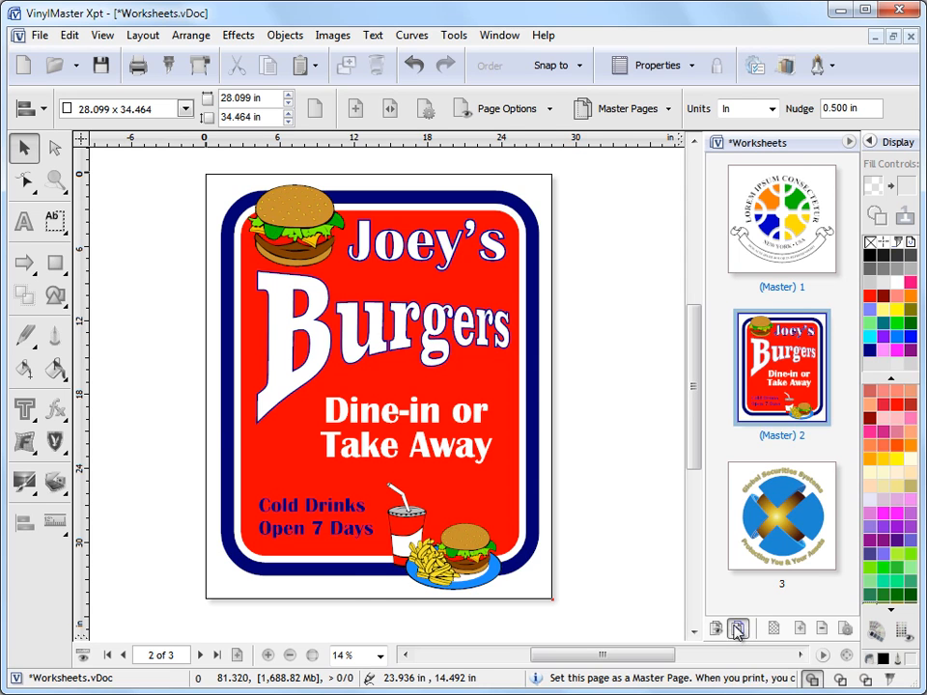
{"action": "left_click", "coordinate": [746, 528]}
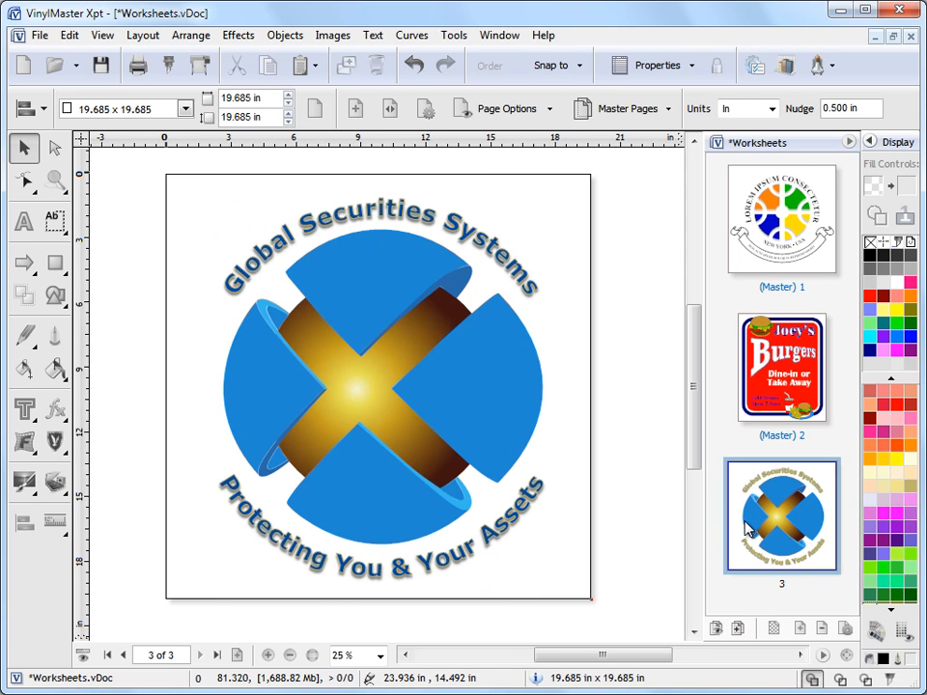
{"action": "left_click", "coordinate": [737, 629]}
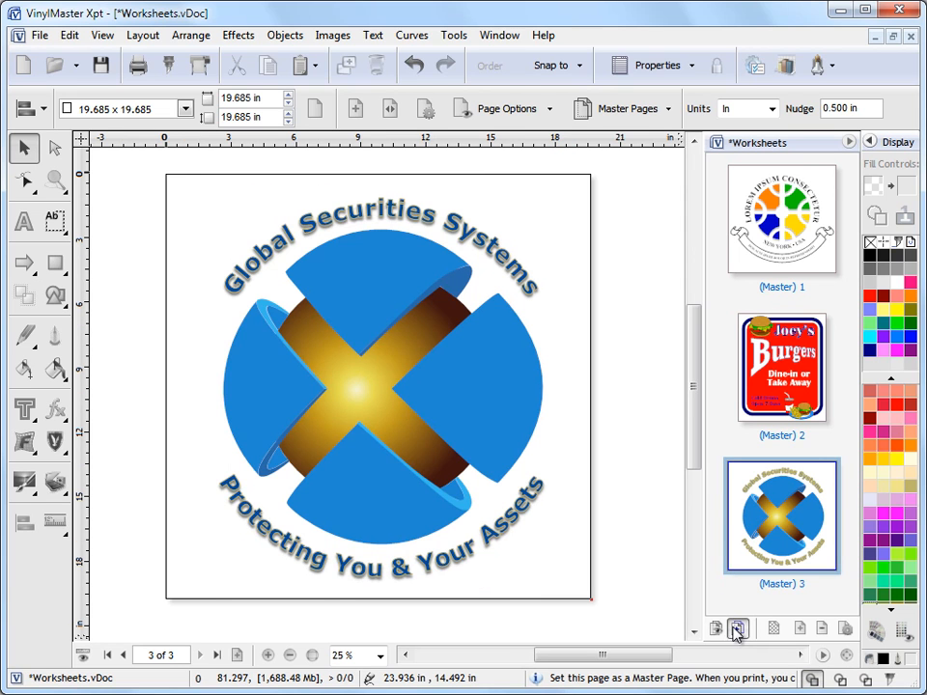
Look through the three master pages, ending on master page 1.
{"action": "left_click", "coordinate": [780, 367]}
{"action": "left_click", "coordinate": [756, 262]}
{"action": "left_click", "coordinate": [766, 367]}
{"action": "left_click", "coordinate": [751, 488]}
{"action": "left_click", "coordinate": [758, 367]}
{"action": "left_click", "coordinate": [755, 278]}
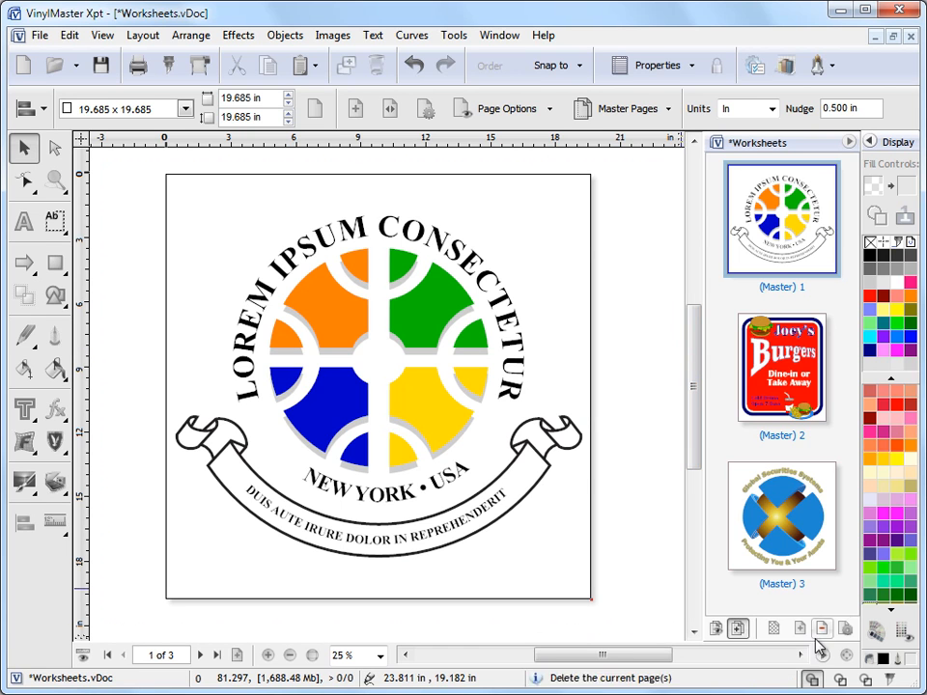
Add a new blank page after page 3 and set its size to Letter.
{"action": "left_click", "coordinate": [787, 546]}
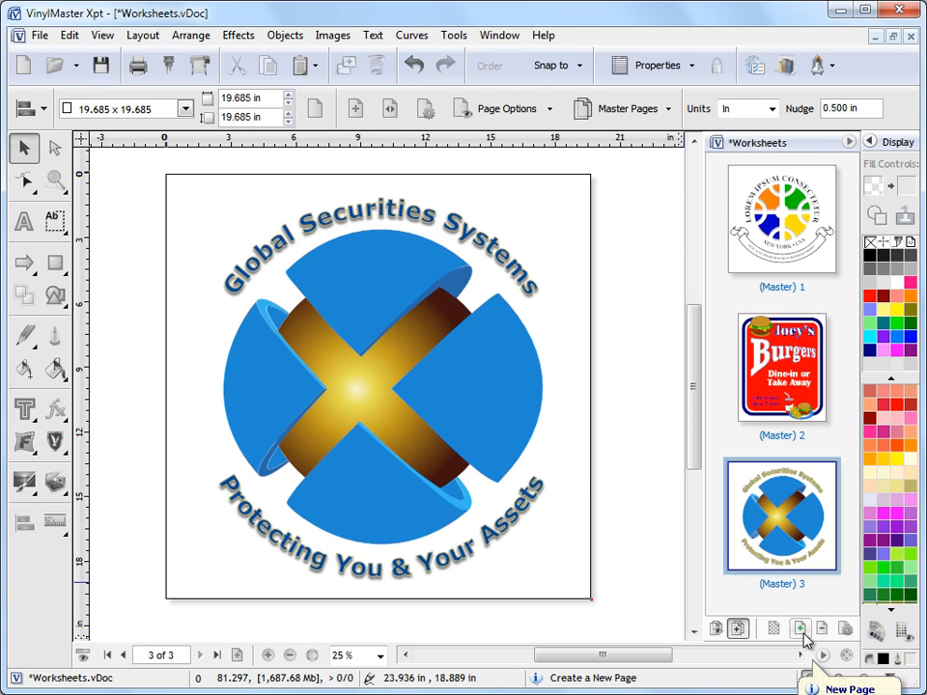
{"action": "left_click", "coordinate": [802, 630]}
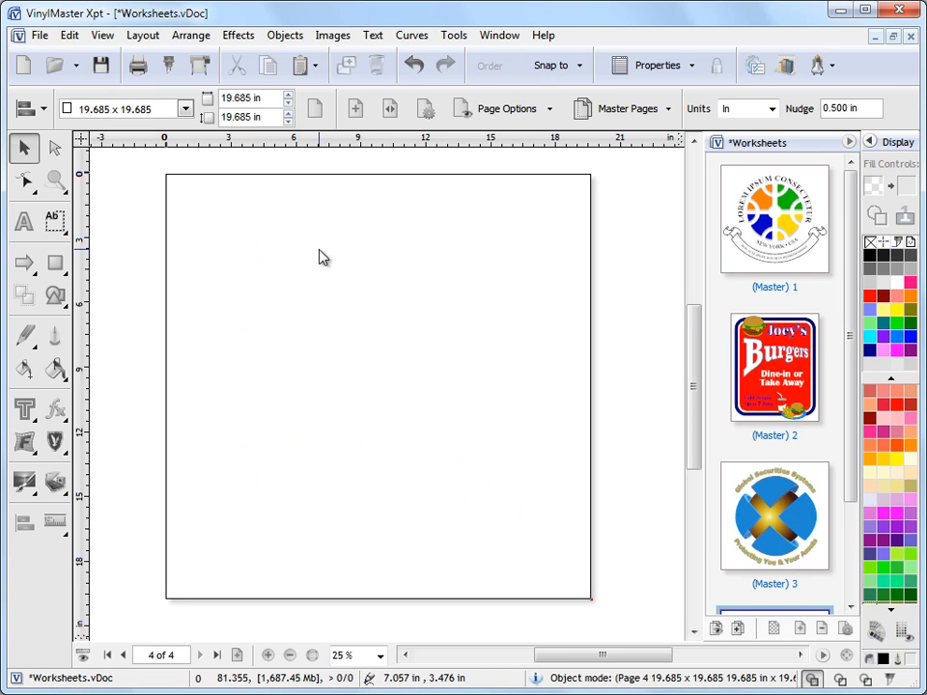
{"action": "left_click_drag", "start_coordinate": [844, 466], "coordinate": [857, 584]}
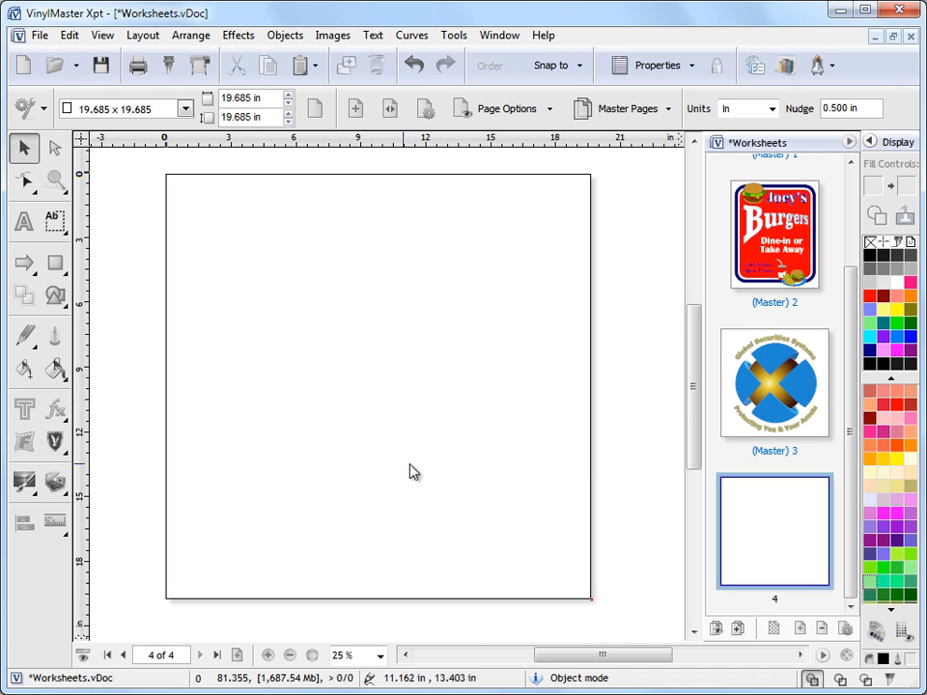
{"action": "left_click", "coordinate": [184, 108]}
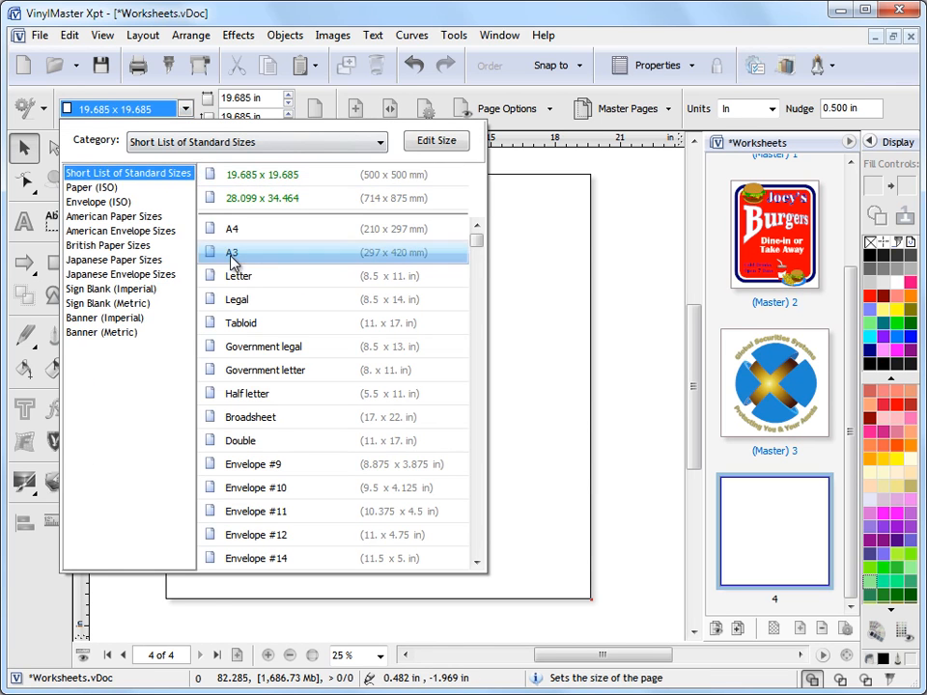
{"action": "left_click", "coordinate": [337, 278]}
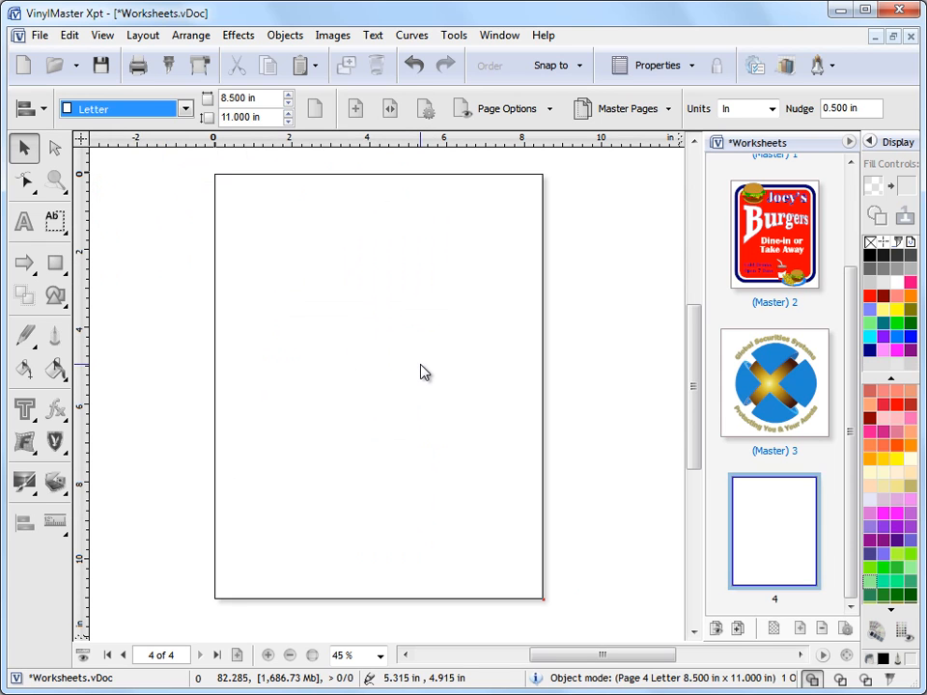
Clone Master Page 1 onto the blank page 4, after previewing the three master pages.
{"action": "left_click_drag", "start_coordinate": [849, 373], "coordinate": [851, 273]}
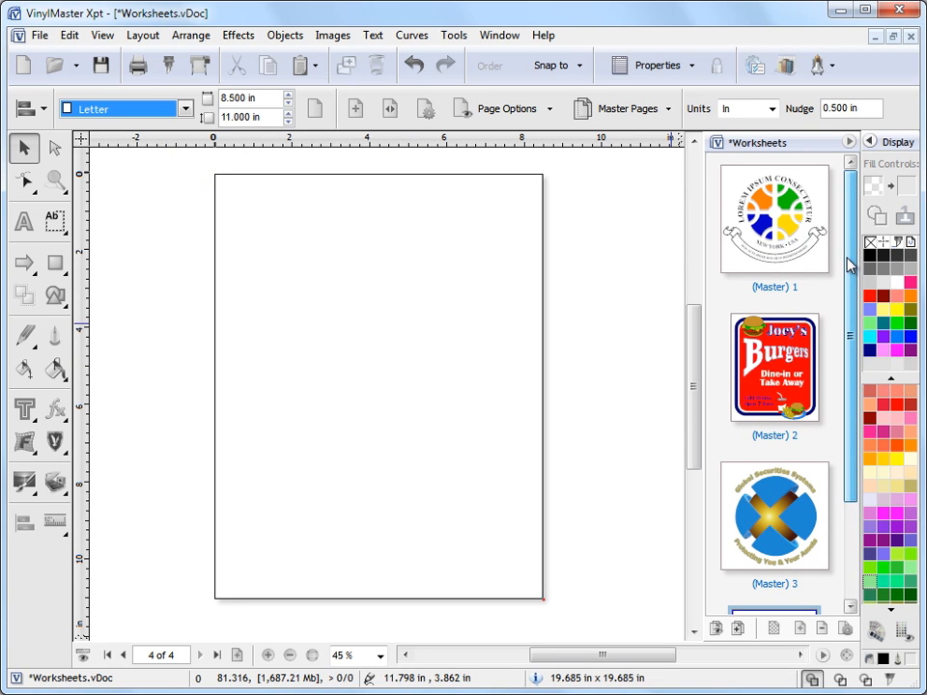
{"action": "left_click_drag", "start_coordinate": [853, 410], "coordinate": [859, 503]}
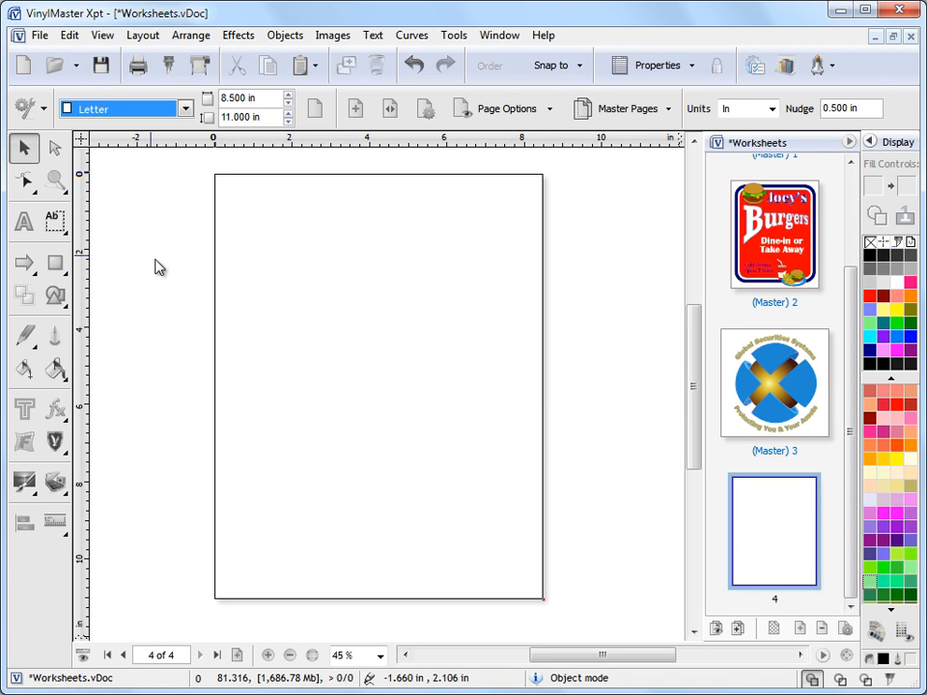
{"action": "left_click", "coordinate": [158, 36]}
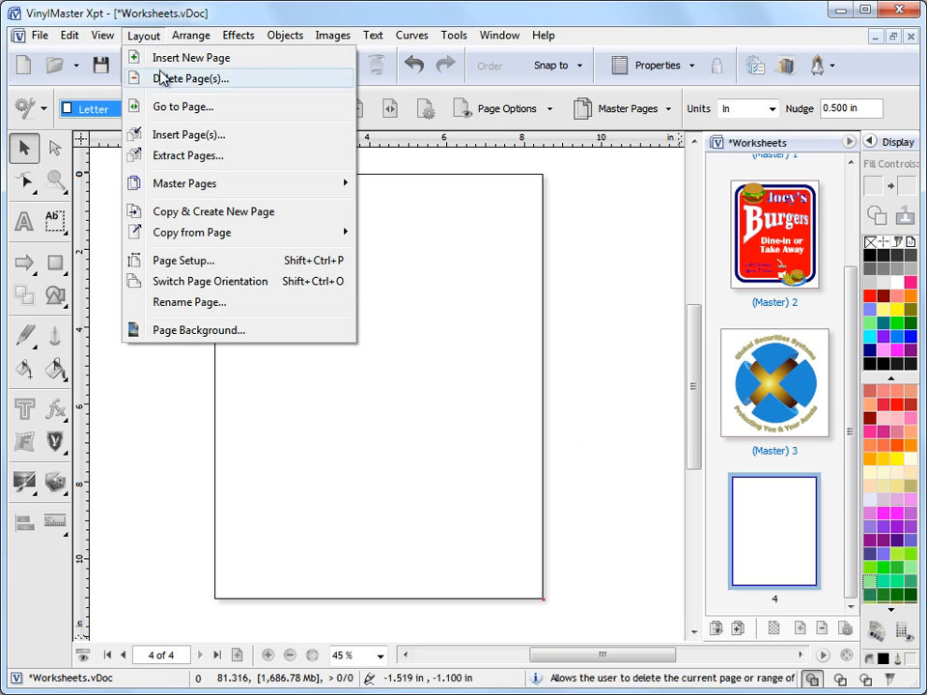
{"action": "mouse_move", "coordinate": [186, 186]}
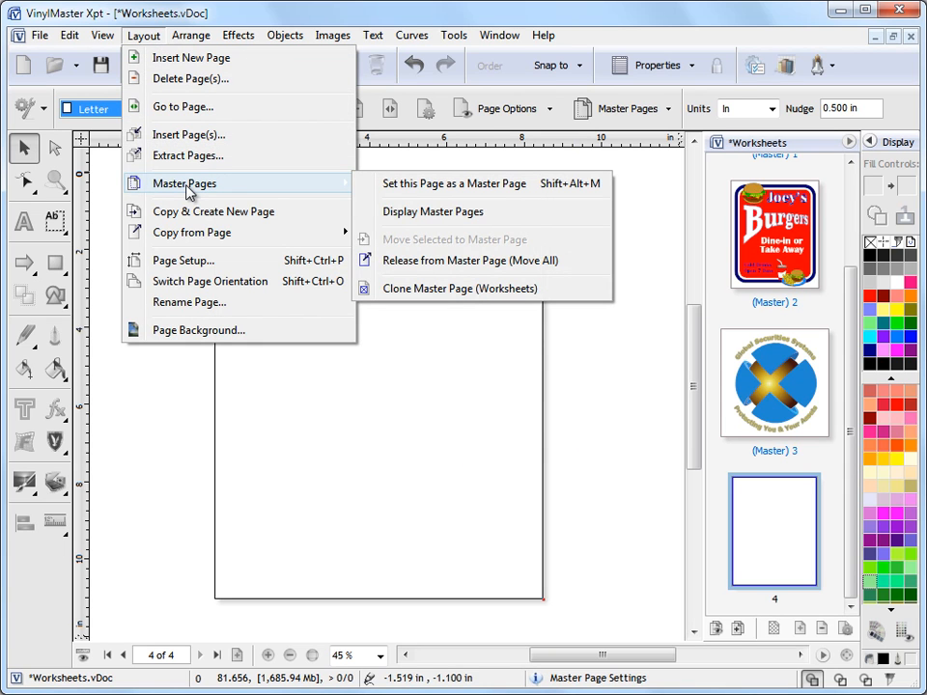
{"action": "left_click", "coordinate": [452, 290]}
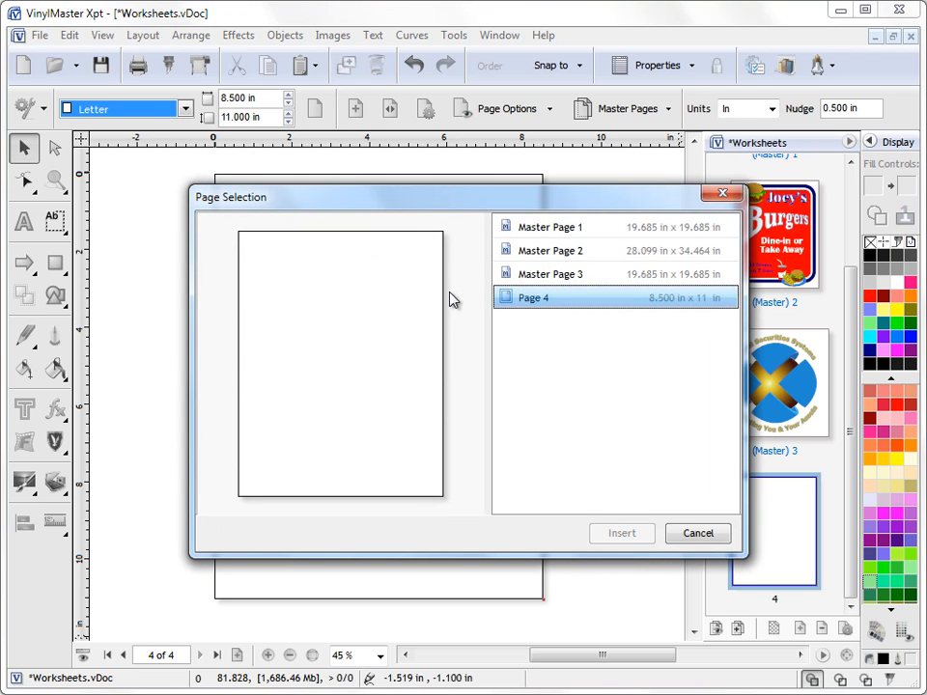
{"action": "left_click", "coordinate": [537, 230]}
{"action": "left_click", "coordinate": [534, 251]}
{"action": "left_click", "coordinate": [534, 273]}
{"action": "left_click", "coordinate": [542, 253]}
{"action": "left_click", "coordinate": [544, 231]}
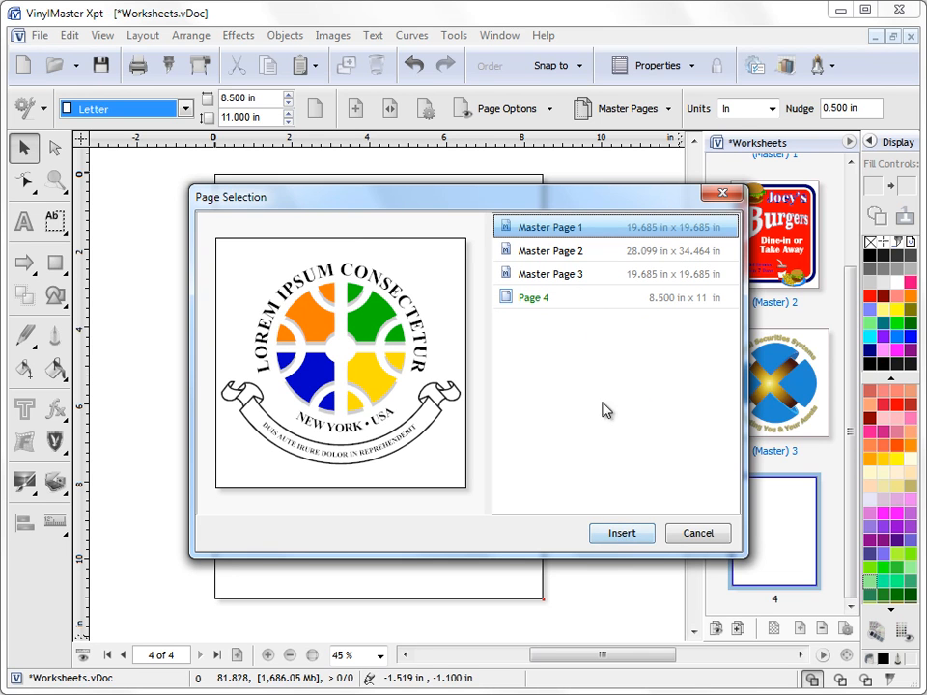
{"action": "left_click", "coordinate": [622, 534]}
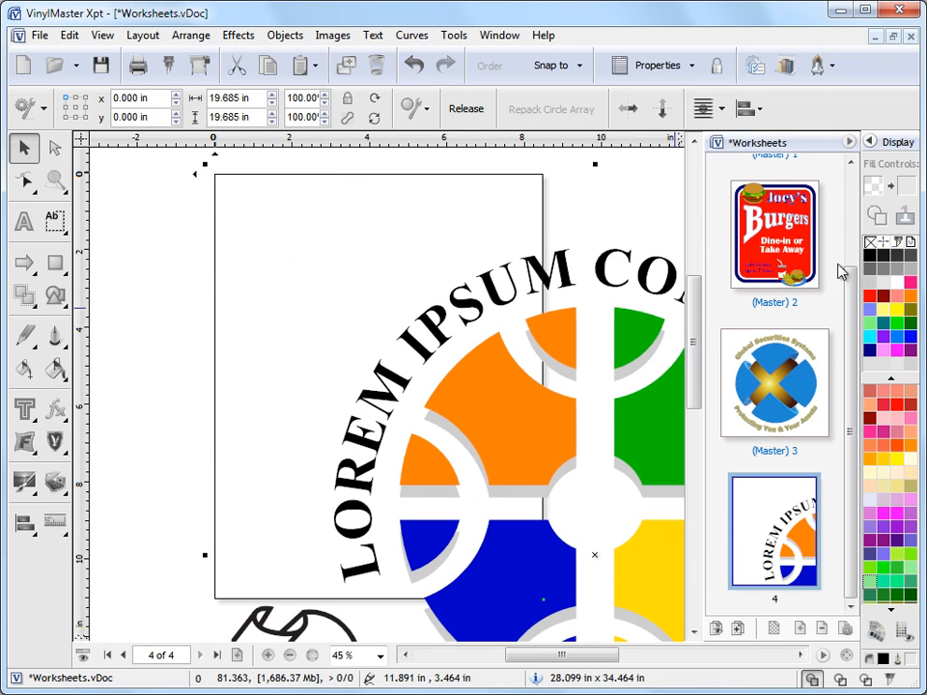
Scale the cloned crest on page 4 down to about 2.43 in and place it near the page's upper-left corner.
{"action": "left_click_drag", "start_coordinate": [852, 293], "coordinate": [851, 195]}
{"action": "left_click", "coordinate": [794, 218]}
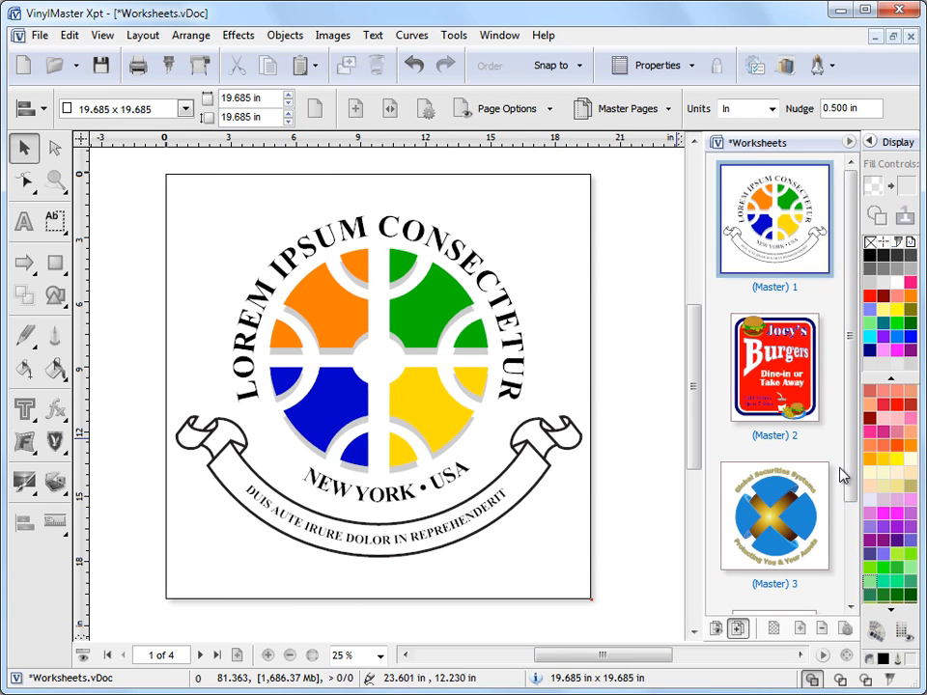
{"action": "scroll", "coordinate": [840, 473], "scroll_direction": "down", "scroll_amount": 3}
{"action": "left_click", "coordinate": [812, 578]}
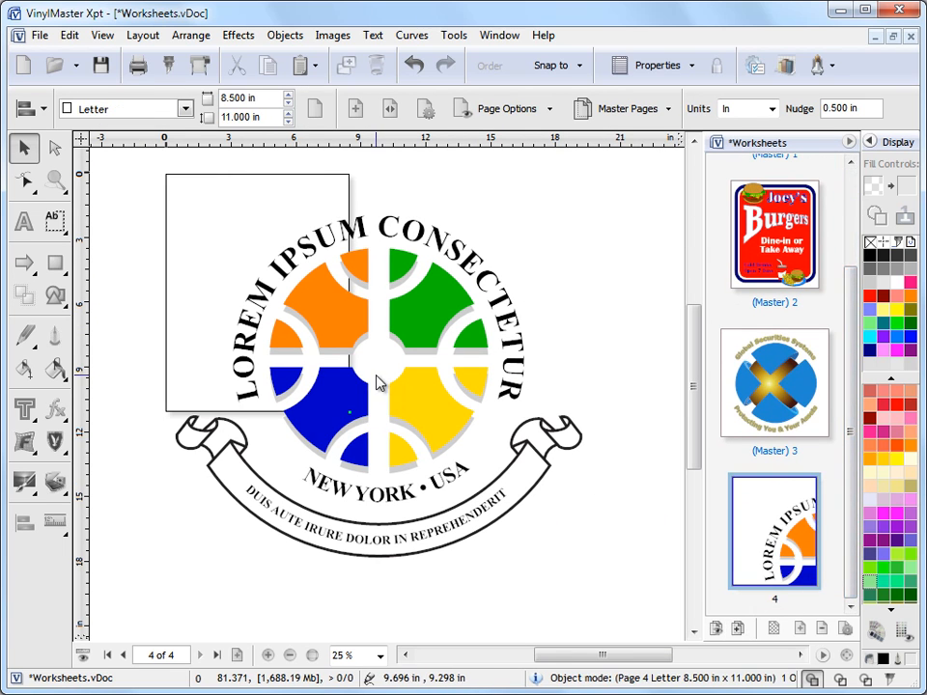
{"action": "left_click", "coordinate": [359, 394]}
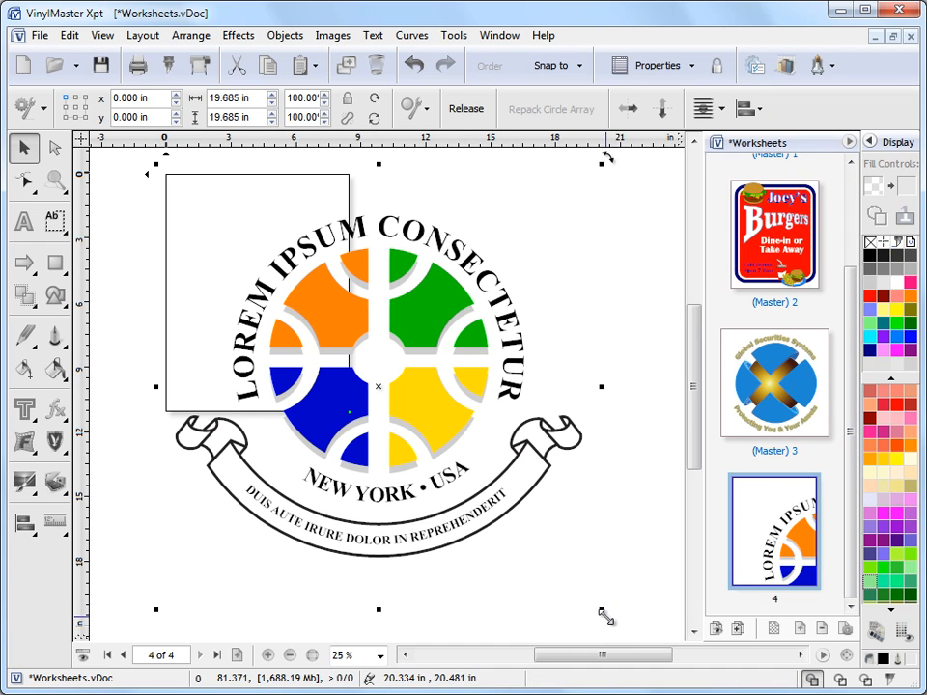
{"action": "mouse_move", "coordinate": [605, 612]}
{"action": "left_mouse_down"}
{"action": "mouse_move", "coordinate": [513, 577]}
{"action": "mouse_move", "coordinate": [409, 423]}
{"action": "mouse_move", "coordinate": [300, 309]}
{"action": "mouse_move", "coordinate": [331, 384]}
{"action": "mouse_move", "coordinate": [534, 621]}
{"action": "mouse_move", "coordinate": [516, 615]}
{"action": "mouse_move", "coordinate": [300, 375]}
{"action": "mouse_move", "coordinate": [232, 257]}
{"action": "mouse_move", "coordinate": [468, 534]}
{"action": "mouse_move", "coordinate": [198, 214]}
{"action": "mouse_move", "coordinate": [237, 253]}
{"action": "left_mouse_up"}
{"action": "left_click_drag", "start_coordinate": [191, 199], "coordinate": [201, 211]}
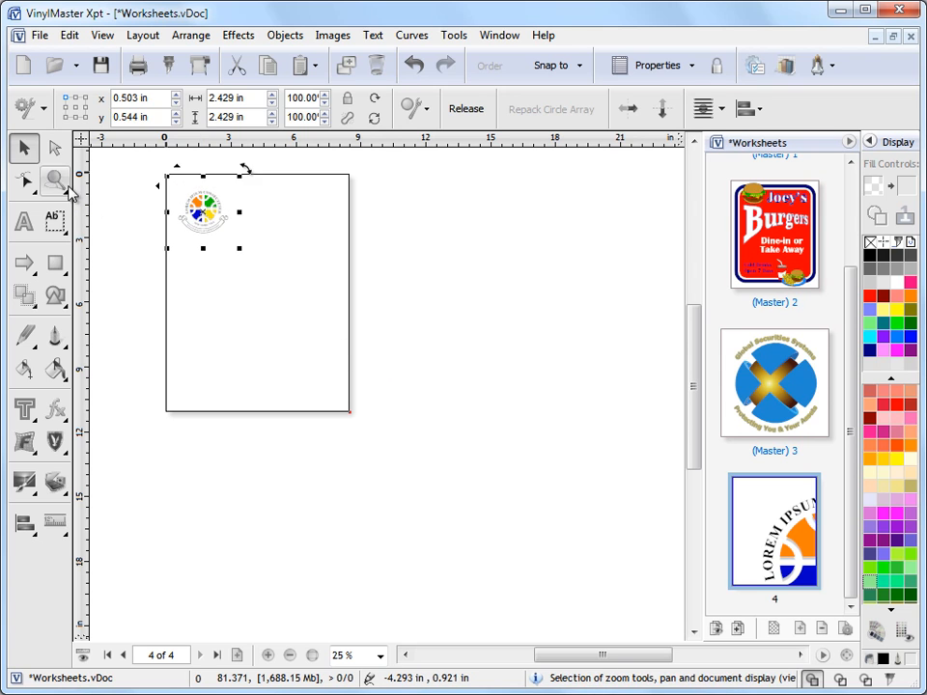
Add the text "New York Job" to the right of the crest on page 4.
{"action": "left_click", "coordinate": [56, 183]}
{"action": "left_click_drag", "start_coordinate": [160, 171], "coordinate": [374, 291]}
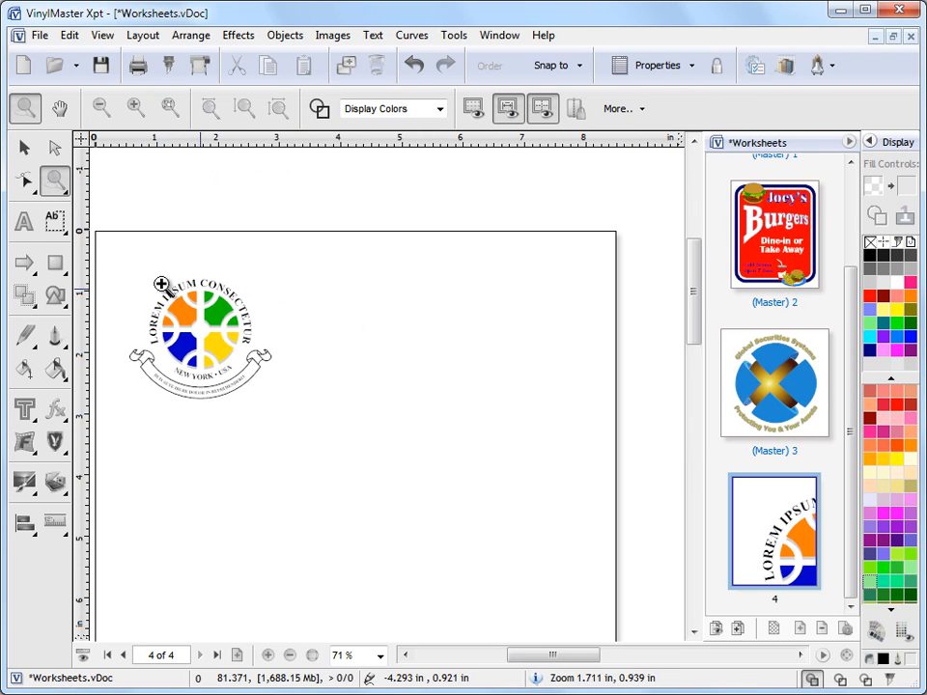
{"action": "left_click", "coordinate": [24, 221]}
{"action": "left_click", "coordinate": [315, 324]}
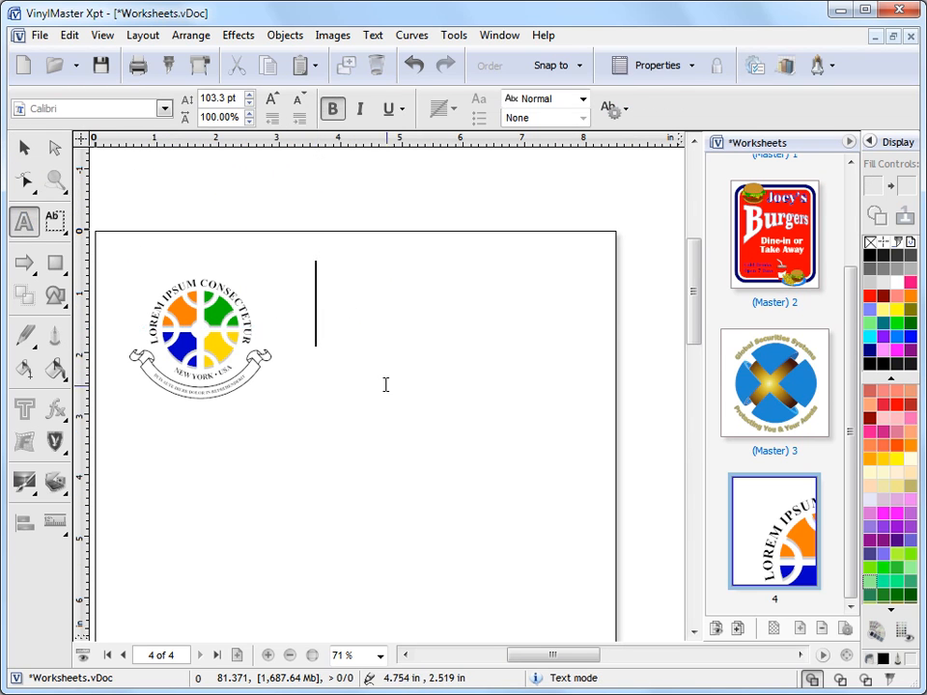
{"action": "type", "text": "Ne"}
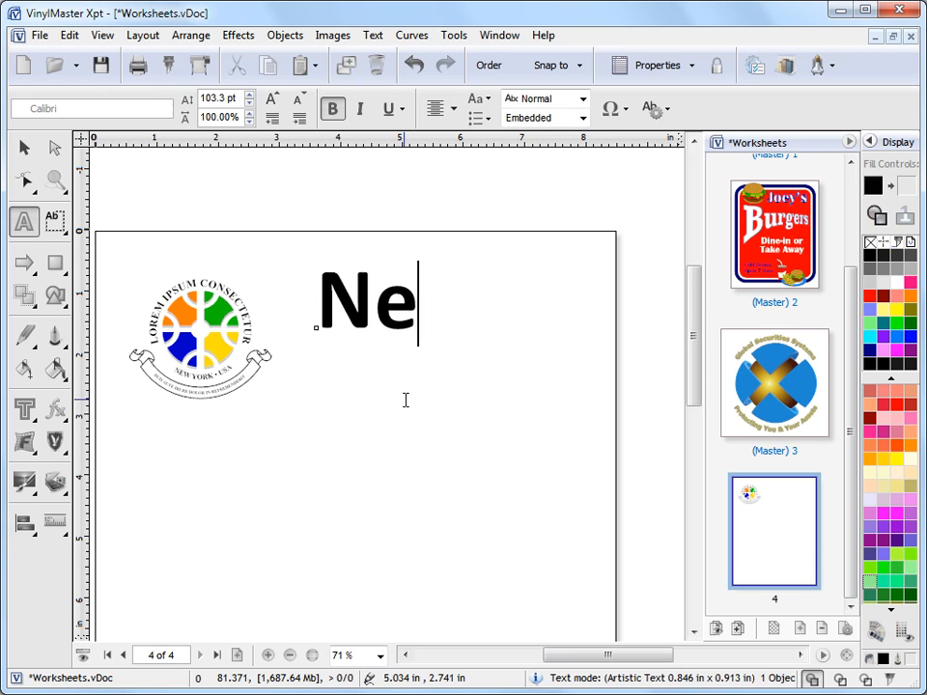
{"action": "type", "text": "w Ypo"}
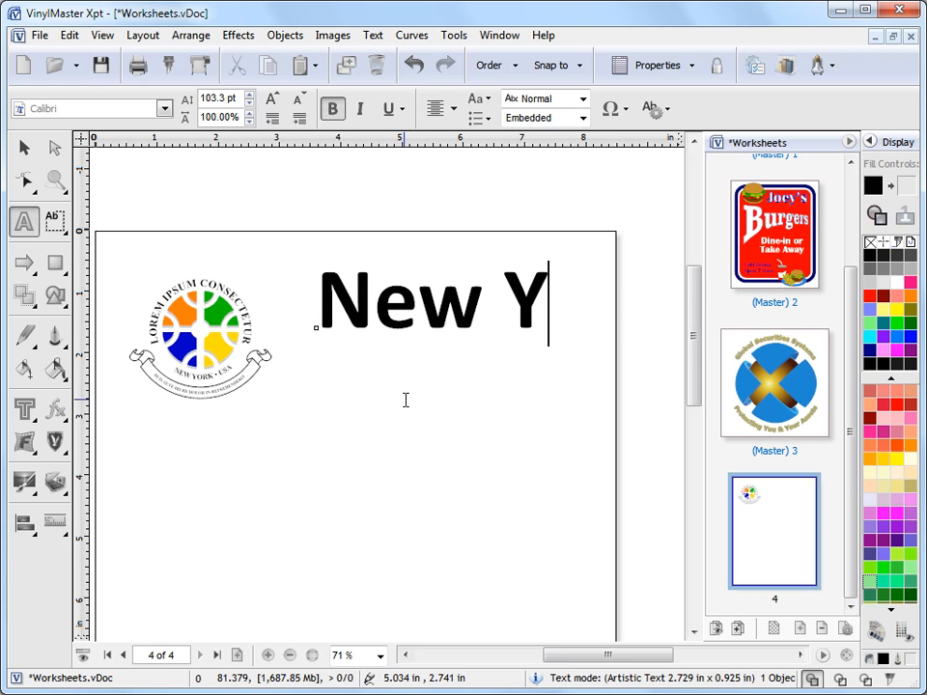
{"action": "key", "text": "BackSpace"}
{"action": "key", "text": "BackSpace"}
{"action": "type", "text": "ork Job"}
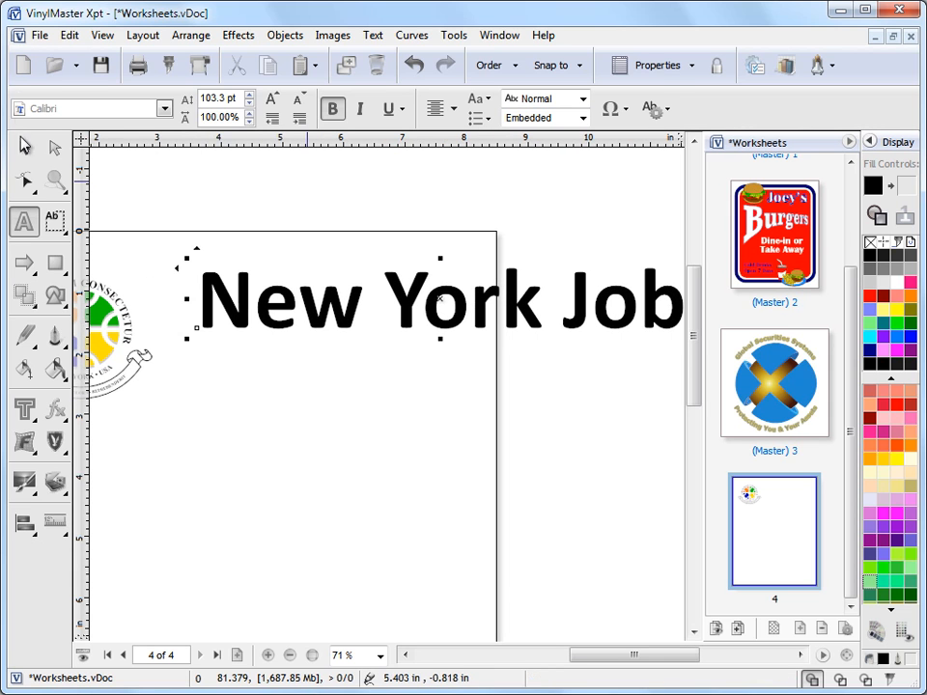
Scale the "New York Job" text to about 4.19 in wide, place it beside the crest on page 4, and nudge the crest up slightly.
{"action": "left_click", "coordinate": [24, 147]}
{"action": "left_click_drag", "start_coordinate": [192, 260], "coordinate": [244, 350]}
{"action": "left_click", "coordinate": [352, 475]}
{"action": "left_click_drag", "start_coordinate": [545, 654], "coordinate": [562, 666]}
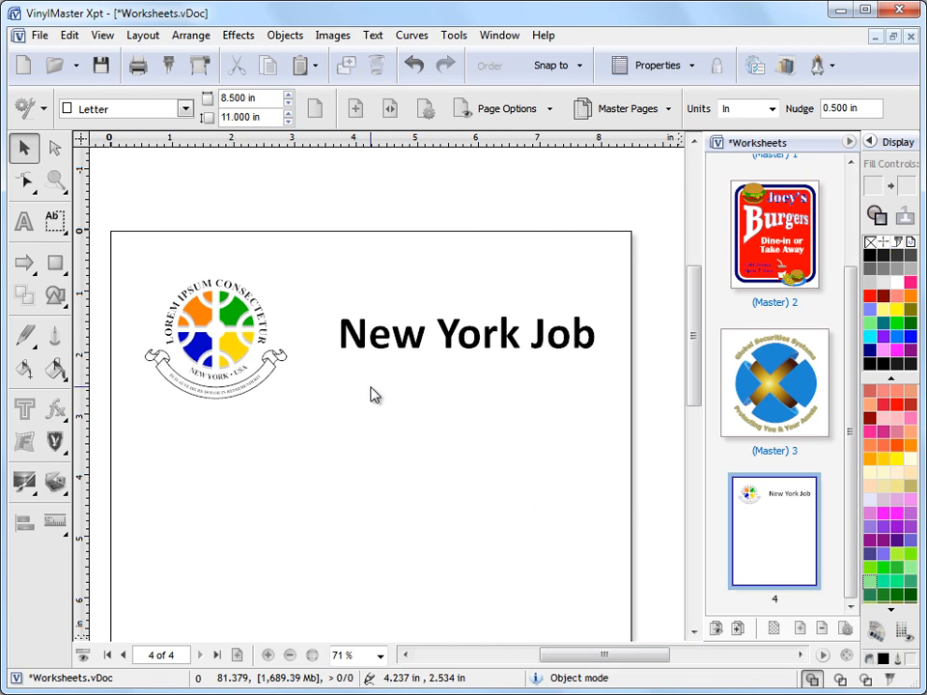
{"action": "left_click_drag", "start_coordinate": [203, 261], "coordinate": [200, 257]}
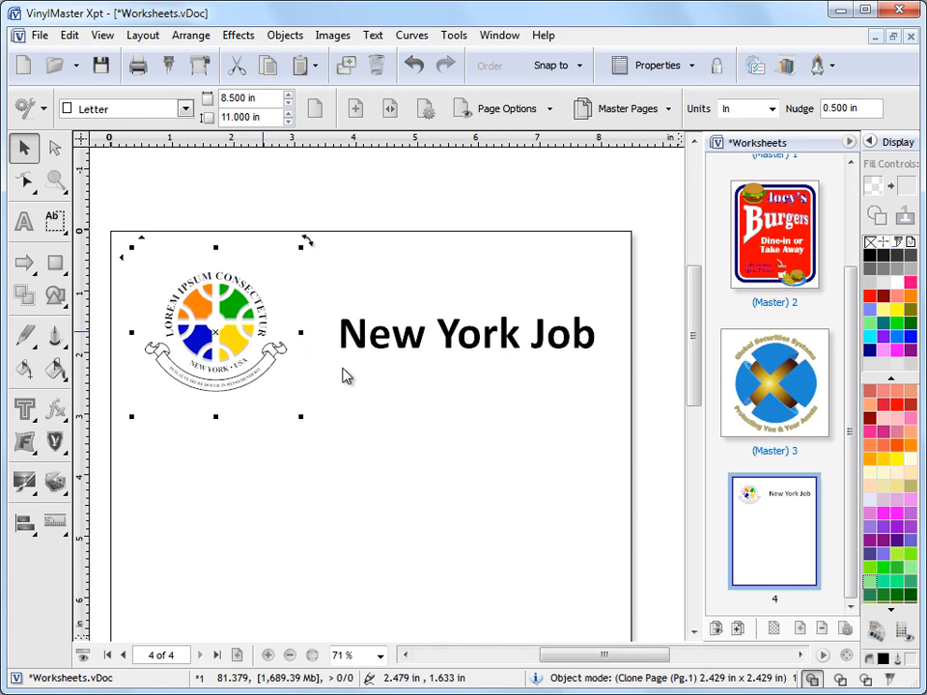
{"action": "left_click", "coordinate": [415, 485]}
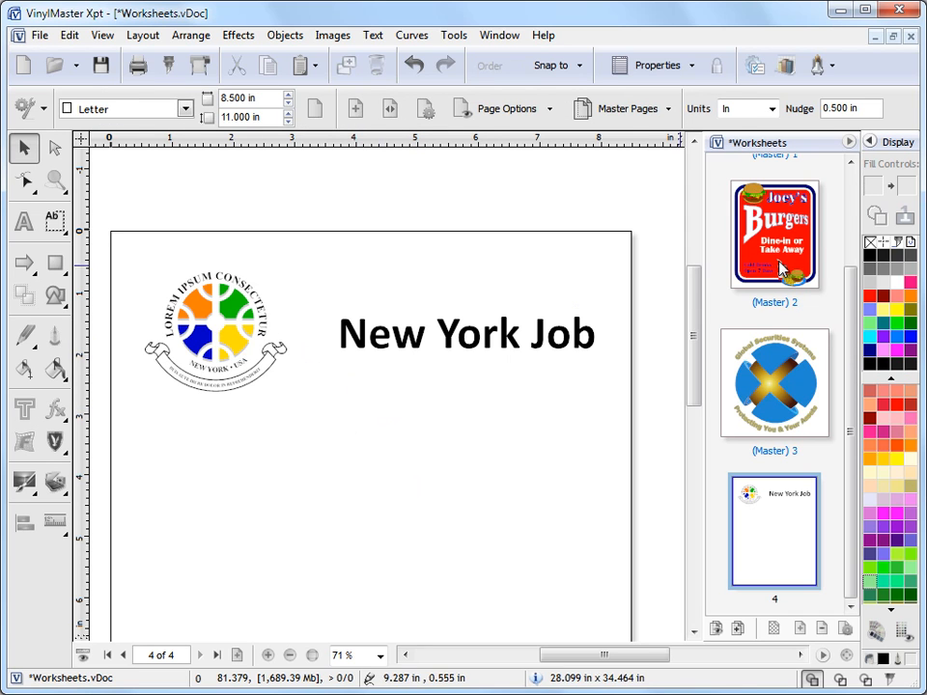
Clone Master Page 2, the Joey's Burgers sign, onto page 4.
{"action": "left_click", "coordinate": [156, 39]}
{"action": "mouse_move", "coordinate": [209, 183]}
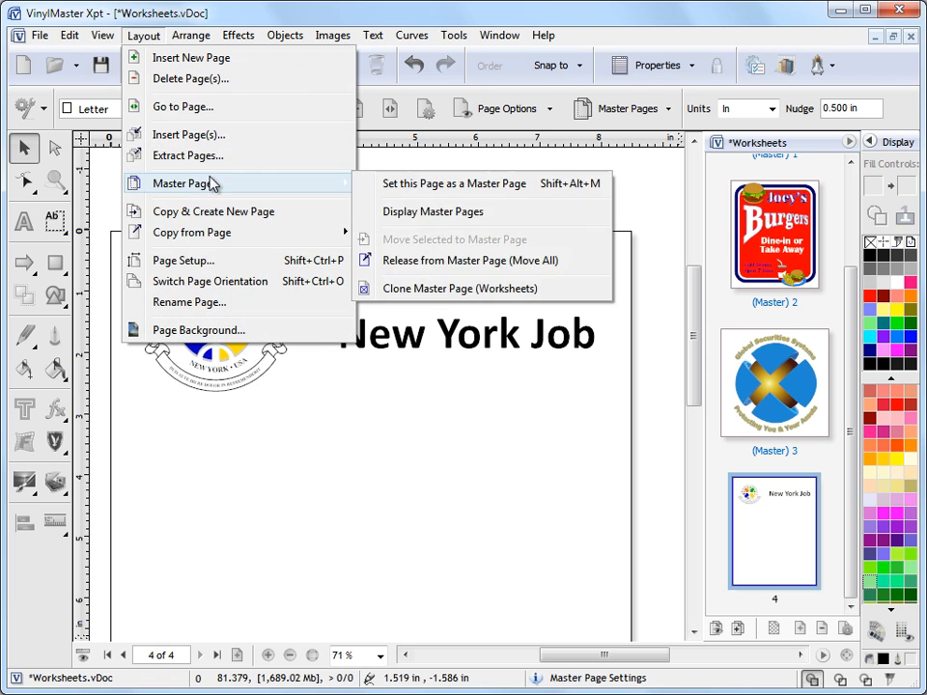
{"action": "left_click", "coordinate": [446, 293]}
{"action": "left_click", "coordinate": [536, 256]}
{"action": "left_click", "coordinate": [621, 533]}
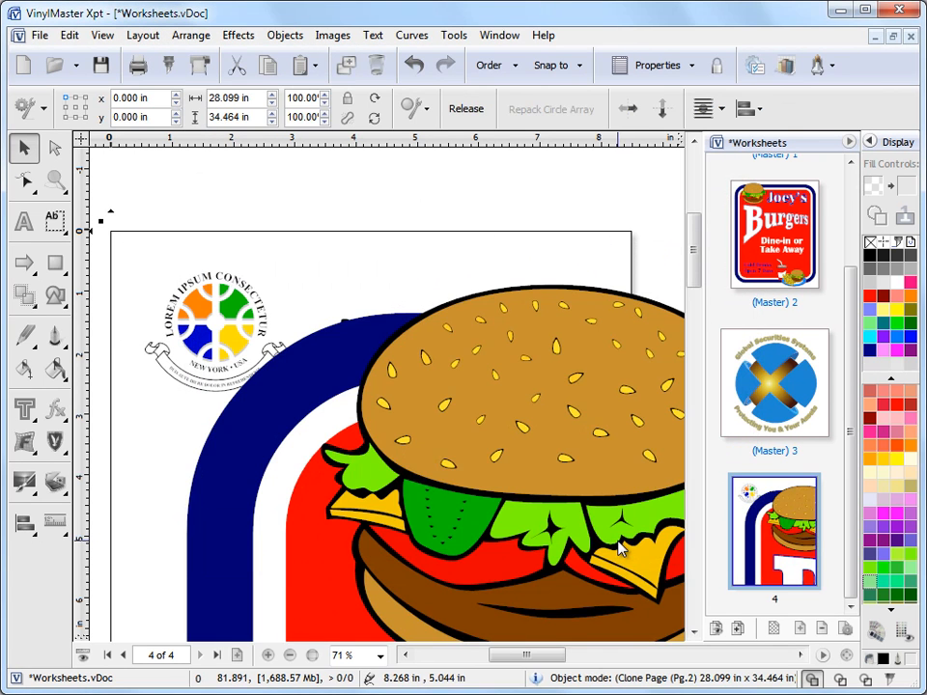
Scale the cloned Joey's Burgers sign down to about 2.27 x 2.79 in and place it below the crest.
{"action": "left_click", "coordinate": [846, 656]}
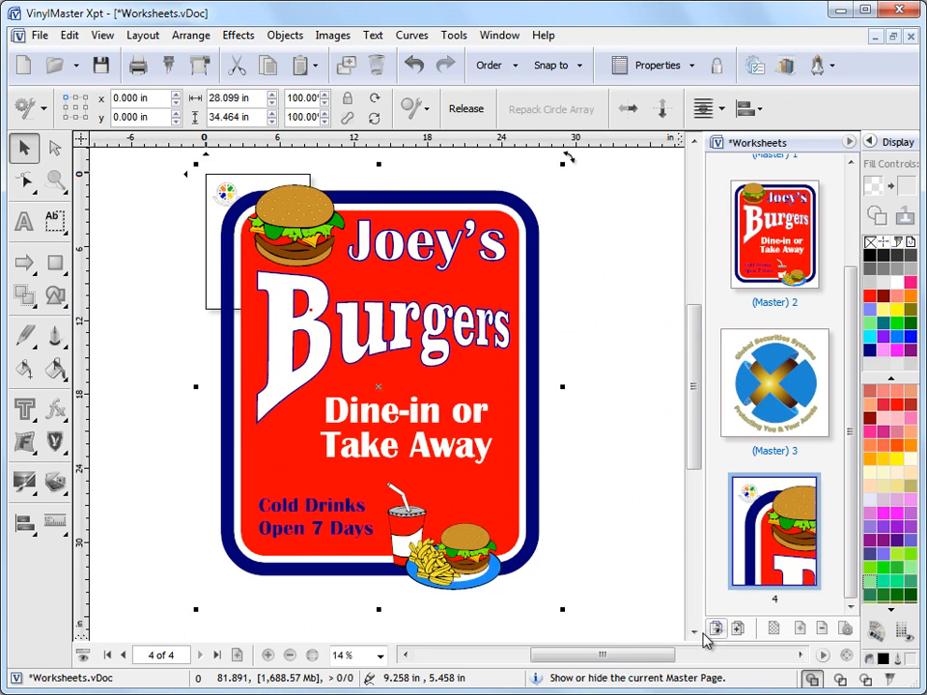
{"action": "mouse_move", "coordinate": [470, 472]}
{"action": "left_mouse_down"}
{"action": "mouse_move", "coordinate": [275, 237]}
{"action": "mouse_move", "coordinate": [234, 209]}
{"action": "mouse_move", "coordinate": [225, 227]}
{"action": "left_mouse_up"}
{"action": "left_click", "coordinate": [309, 309]}
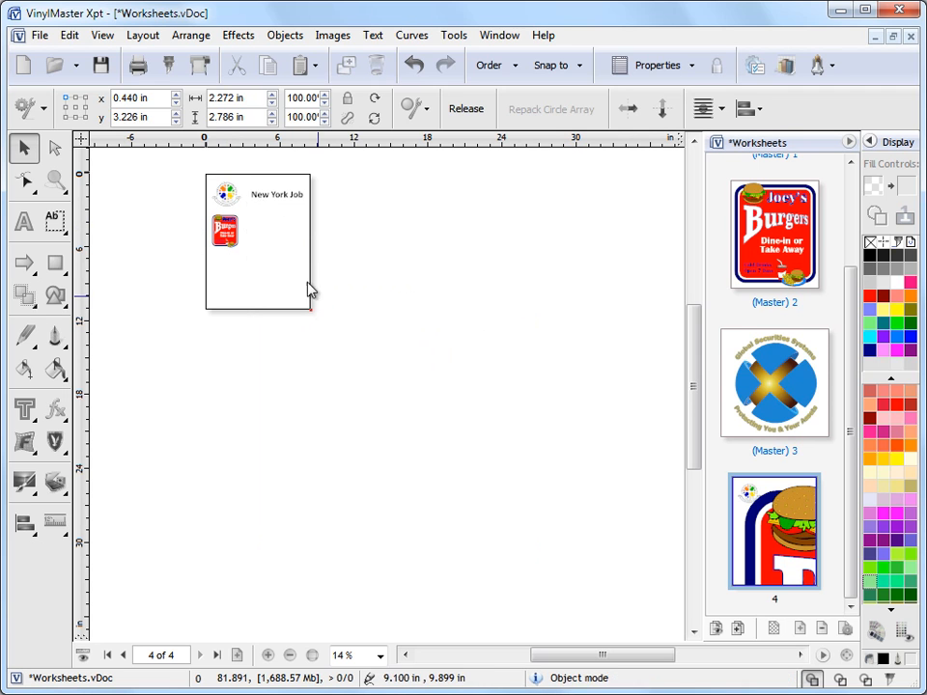
Copy the "New York Job" text down beside the burger sign and change the copy to "Joeys Job".
{"action": "left_click", "coordinate": [55, 180]}
{"action": "left_click_drag", "start_coordinate": [199, 170], "coordinate": [314, 261]}
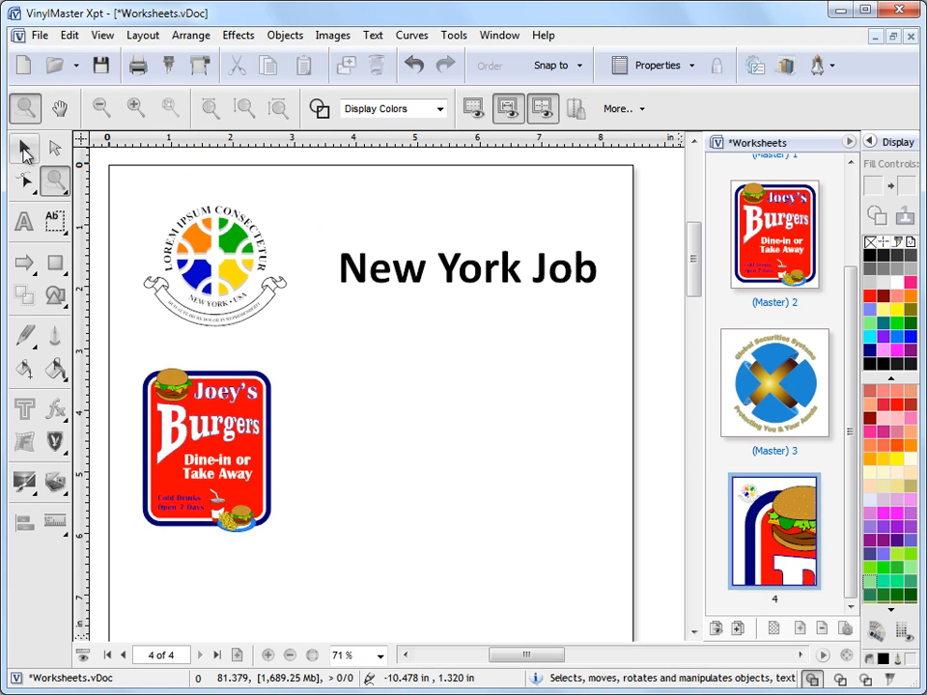
{"action": "left_click", "coordinate": [24, 147]}
{"action": "left_click", "coordinate": [363, 275]}
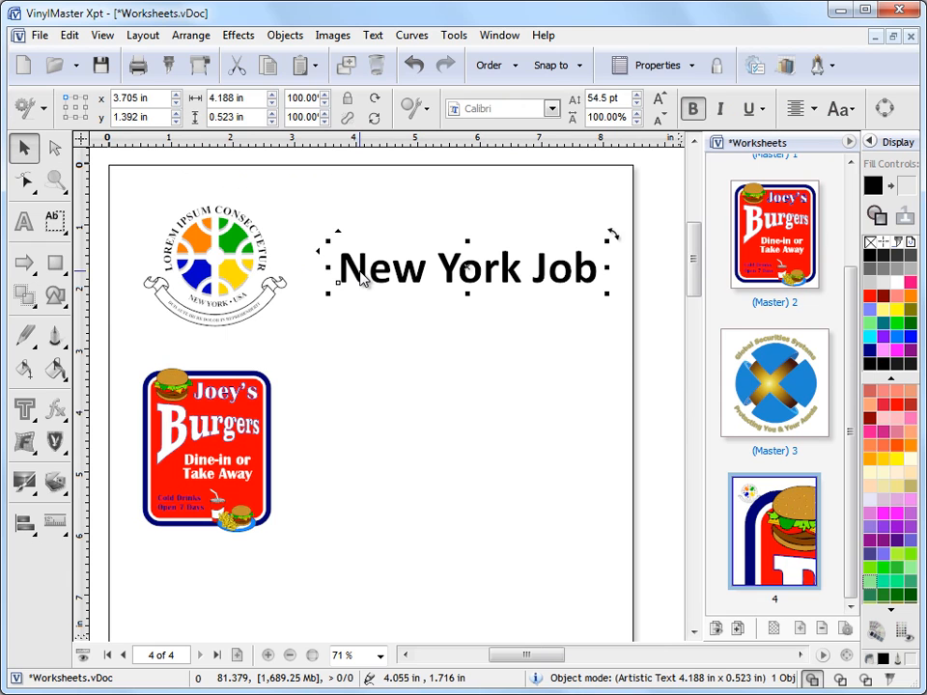
{"action": "left_click_drag", "start_coordinate": [337, 231], "coordinate": [517, 443]}
{"action": "left_click", "coordinate": [24, 221]}
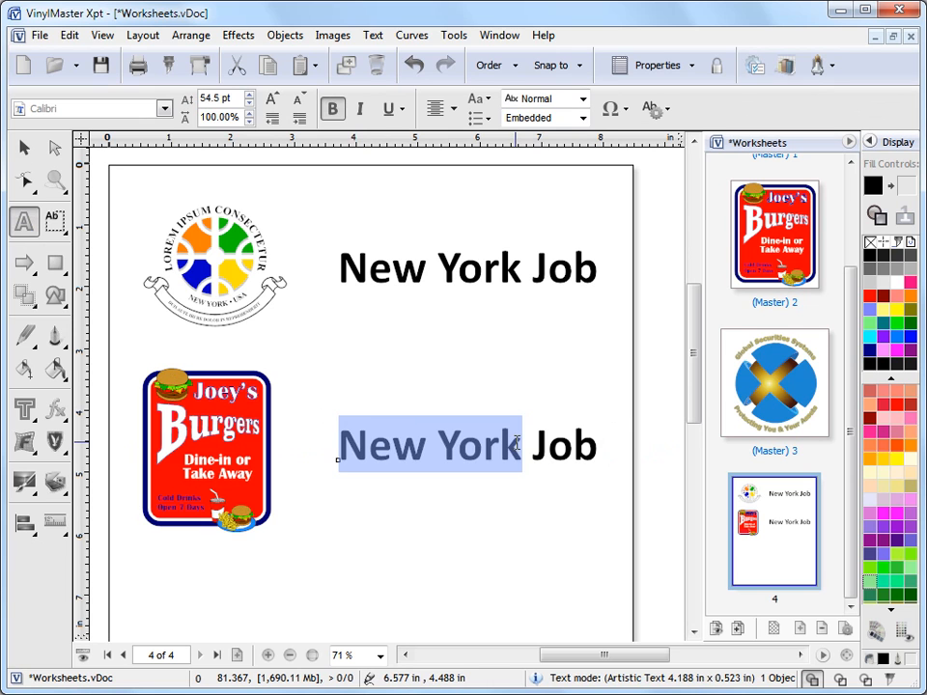
{"action": "type", "text": "Joeys"}
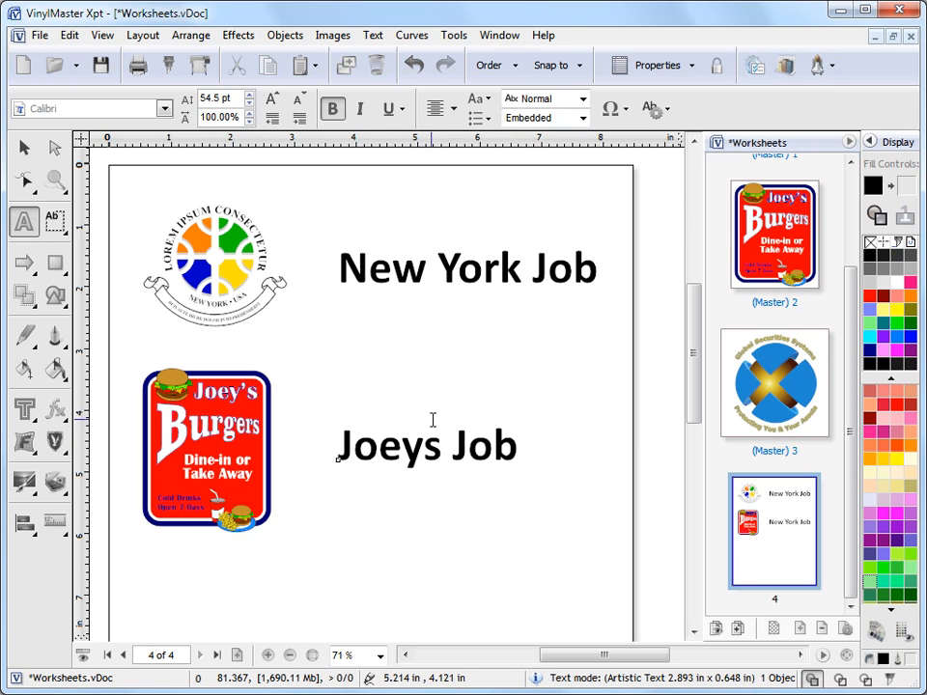
{"action": "left_click", "coordinate": [24, 147]}
Clone Master Page 3 onto page 4, scale the clone down to about 1.84 in, and place it below the burger sign.
{"action": "left_click_drag", "start_coordinate": [697, 354], "coordinate": [696, 406]}
{"action": "left_click", "coordinate": [611, 444]}
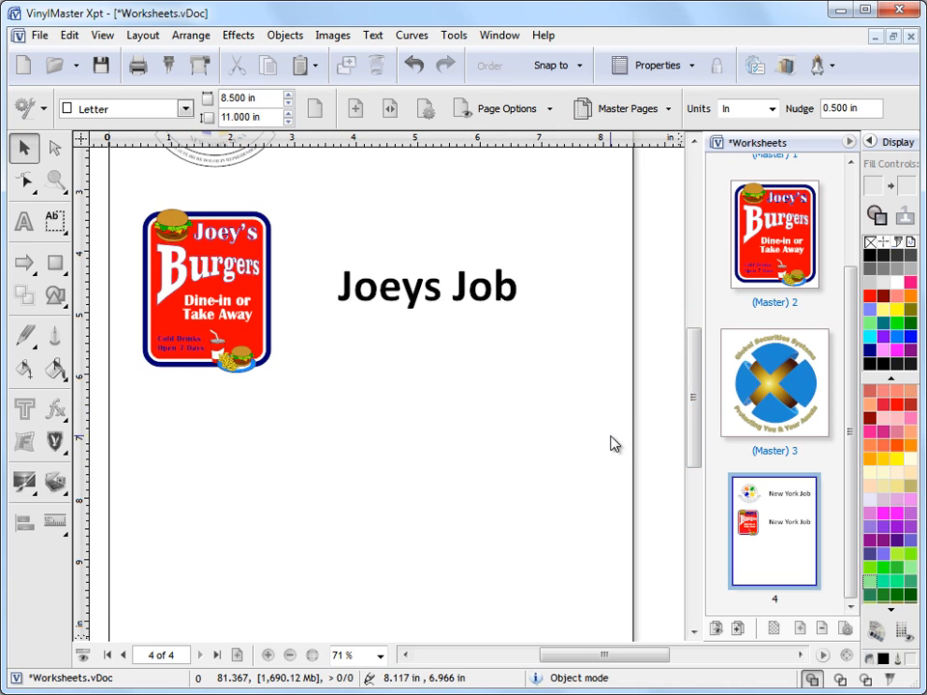
{"action": "left_click", "coordinate": [132, 41]}
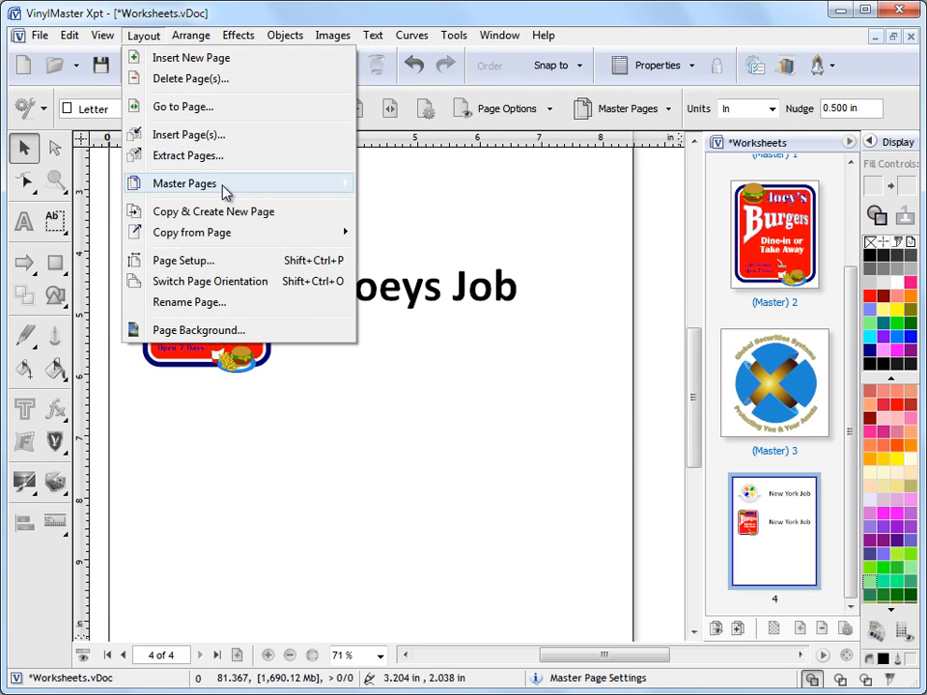
{"action": "mouse_move", "coordinate": [226, 188]}
{"action": "left_click", "coordinate": [439, 289]}
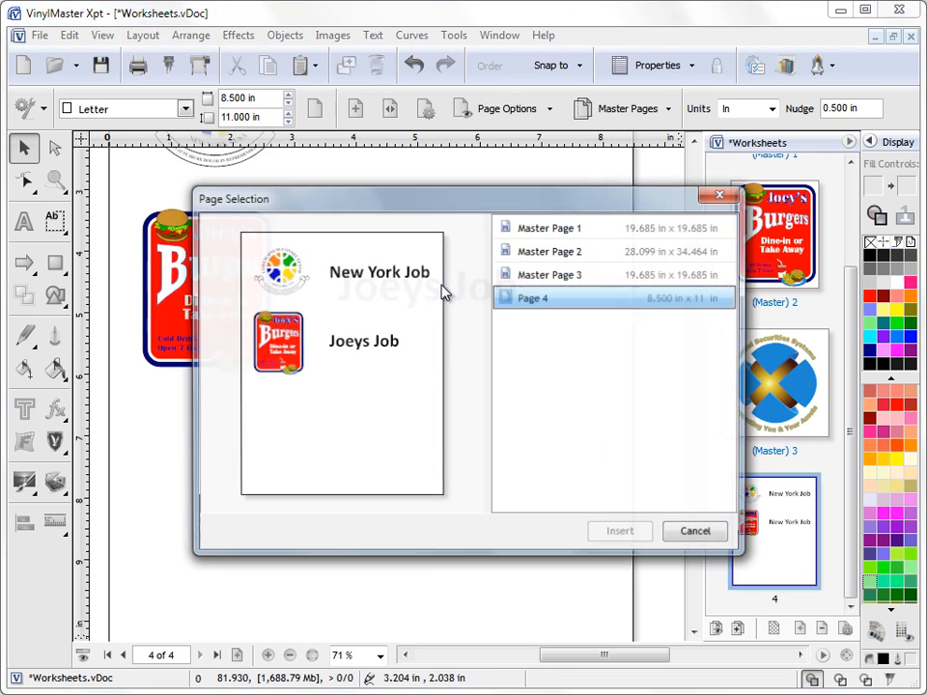
{"action": "left_click", "coordinate": [544, 272]}
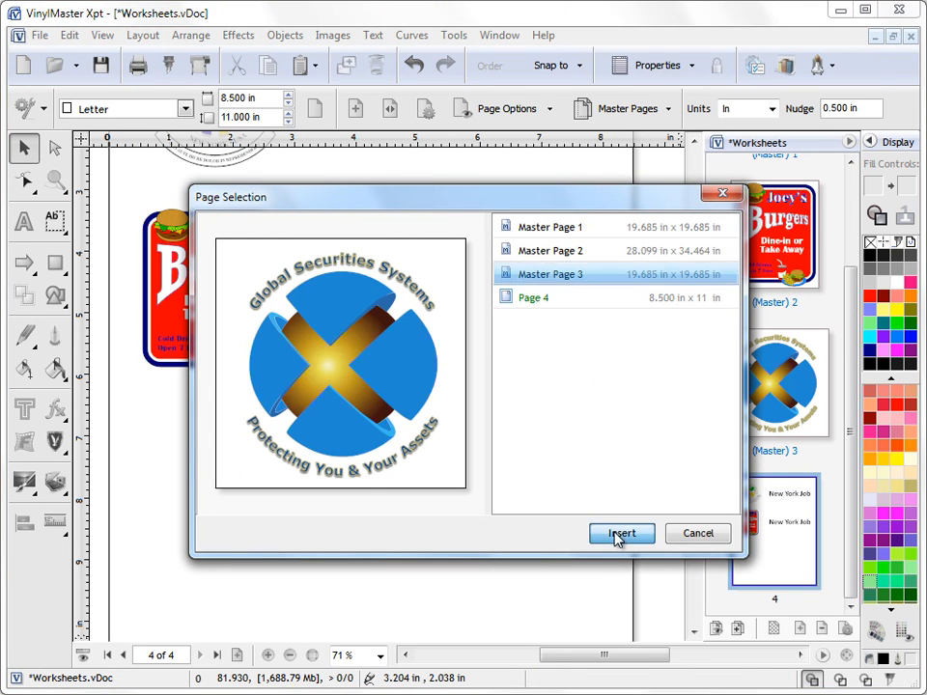
{"action": "left_click", "coordinate": [618, 536]}
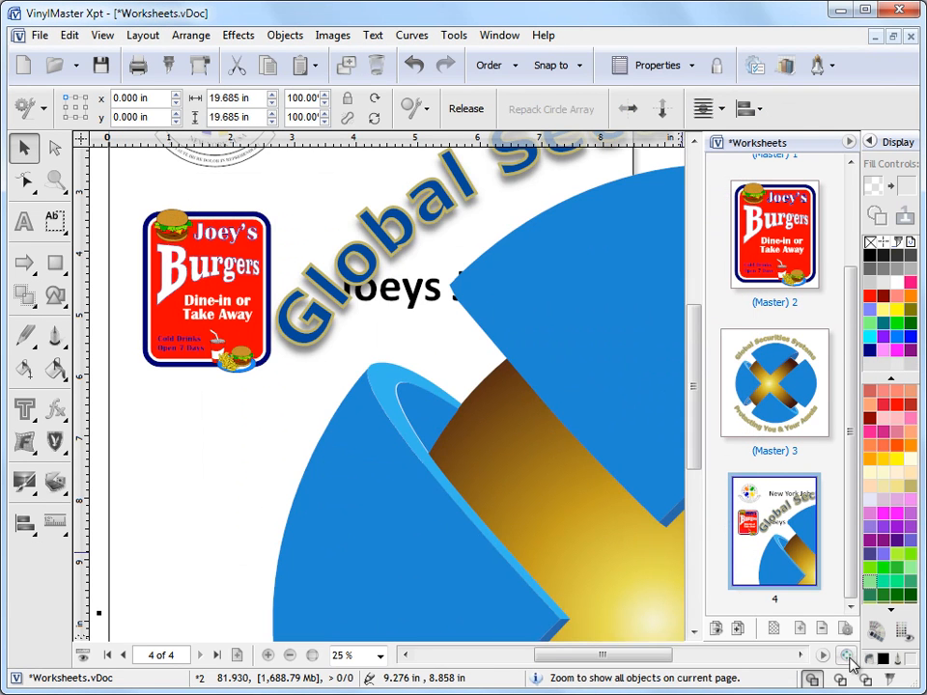
{"action": "left_click", "coordinate": [846, 656]}
{"action": "mouse_move", "coordinate": [236, 228]}
{"action": "left_mouse_down"}
{"action": "mouse_move", "coordinate": [201, 218]}
{"action": "mouse_move", "coordinate": [216, 362]}
{"action": "left_mouse_up"}
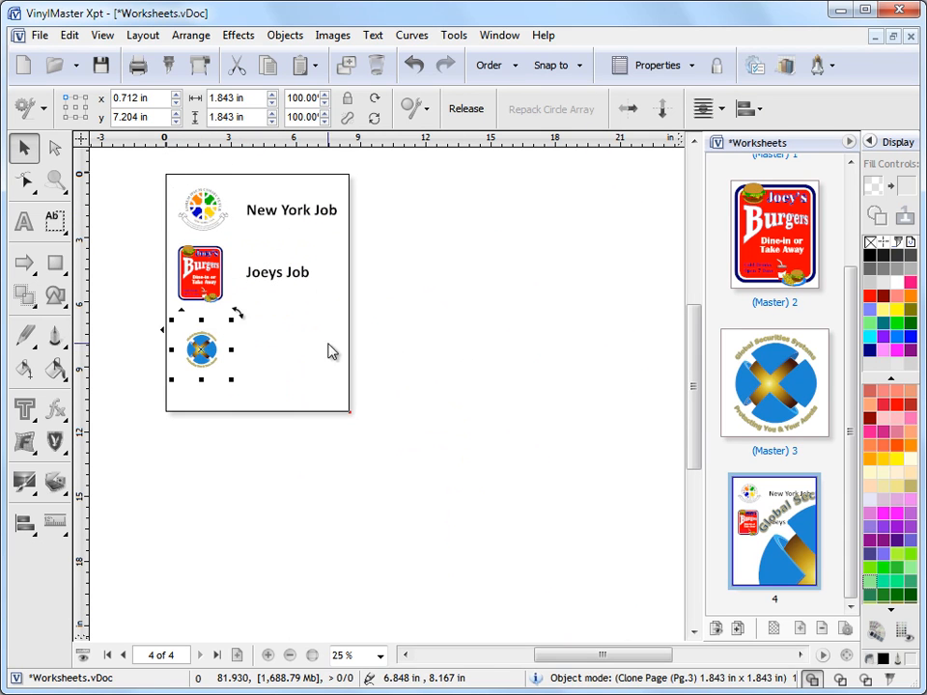
Copy the "Joeys Job" text down beside the Global Securities logo and change the copy to "Global Job".
{"action": "left_click", "coordinate": [56, 182]}
{"action": "left_click_drag", "start_coordinate": [157, 167], "coordinate": [344, 393]}
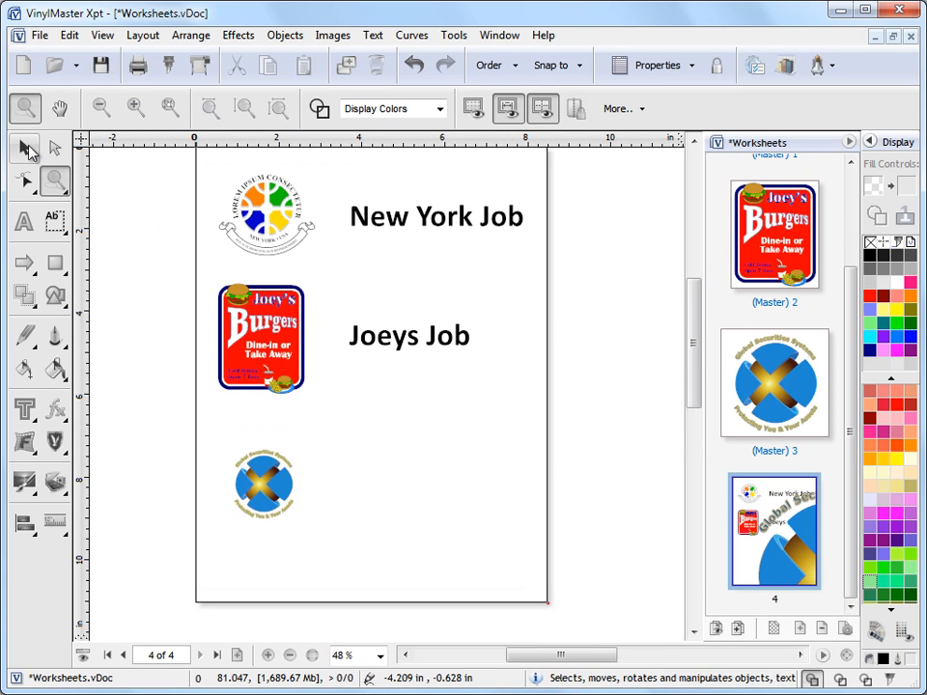
{"action": "left_click", "coordinate": [29, 153]}
{"action": "left_click", "coordinate": [362, 344]}
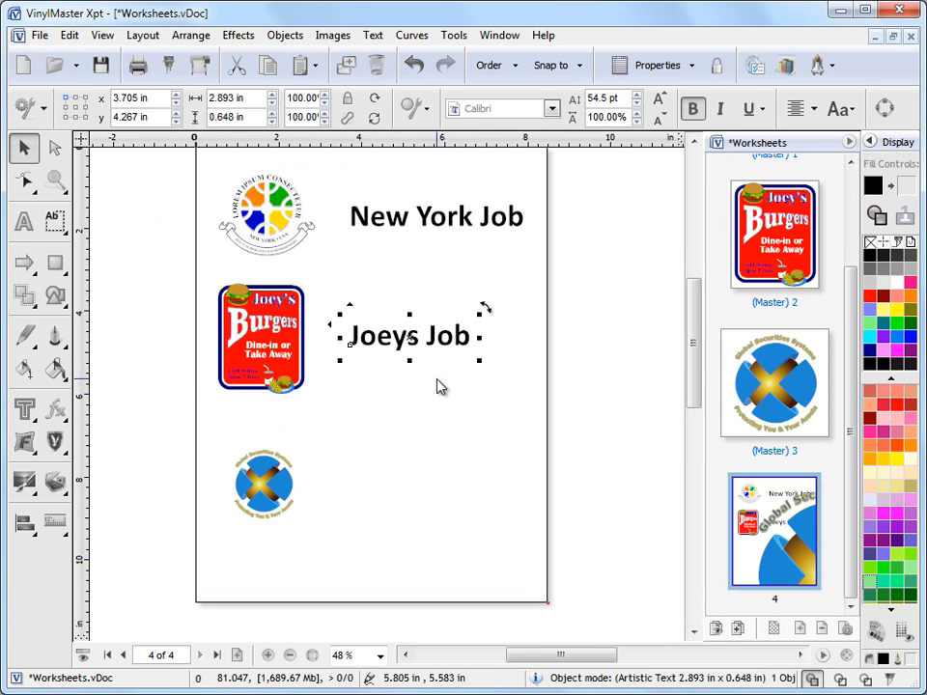
{"action": "left_click", "coordinate": [348, 73]}
{"action": "left_click_drag", "start_coordinate": [352, 303], "coordinate": [420, 483]}
{"action": "left_click", "coordinate": [23, 221]}
{"action": "left_click", "coordinate": [350, 486]}
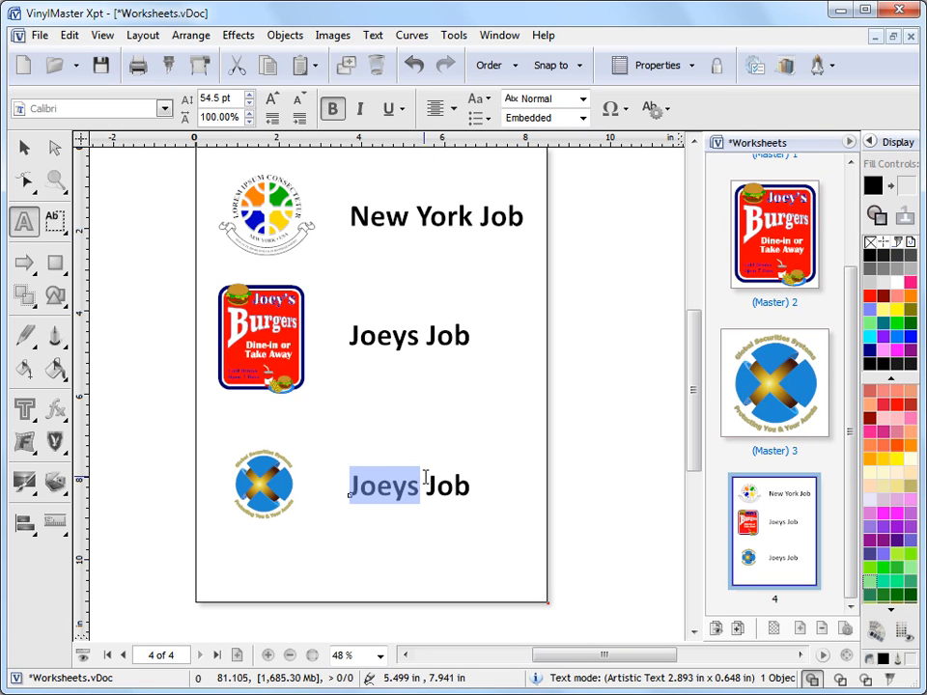
{"action": "type", "text": "Global"}
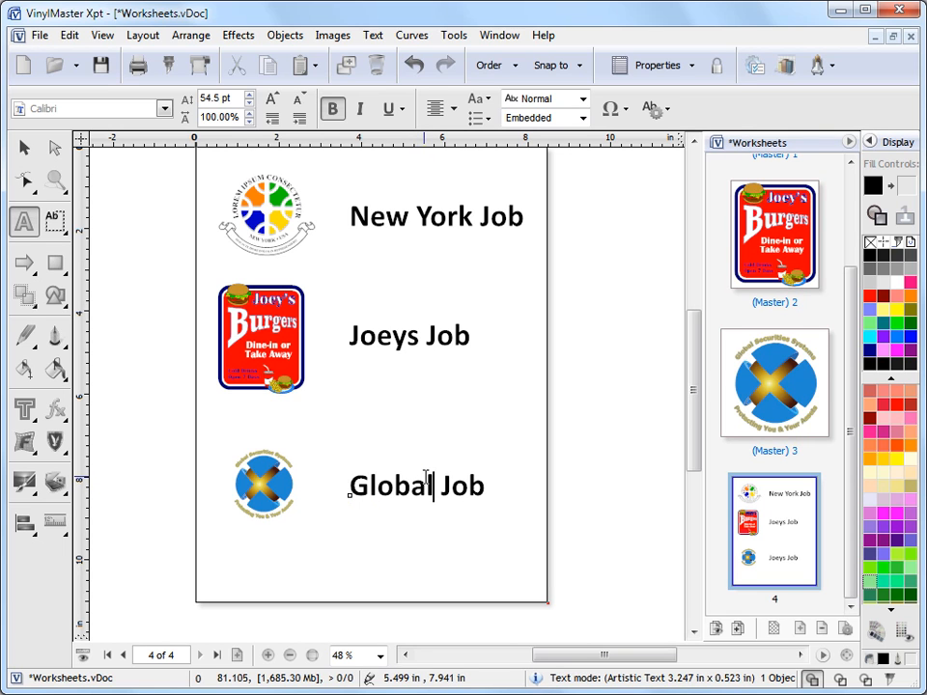
{"action": "left_click", "coordinate": [23, 147]}
Enlarge the cloned Joey's Burgers sign on page 4 slightly and reposition it below the crest.
{"action": "left_click_drag", "start_coordinate": [688, 425], "coordinate": [690, 418]}
{"action": "left_click", "coordinate": [308, 367]}
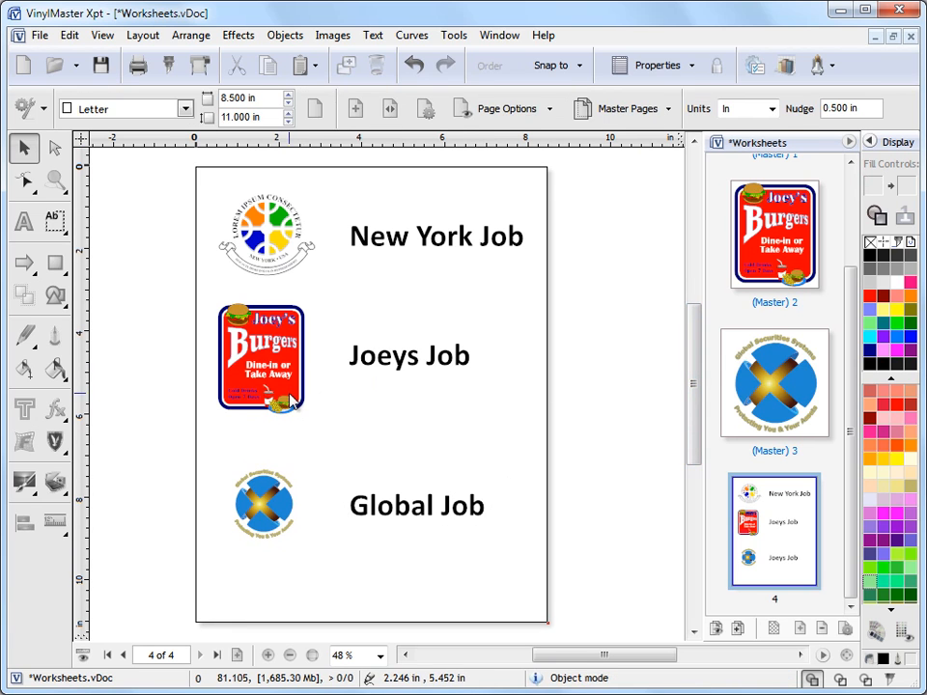
{"action": "left_click", "coordinate": [298, 401]}
{"action": "left_click_drag", "start_coordinate": [310, 423], "coordinate": [332, 450]}
{"action": "left_click_drag", "start_coordinate": [313, 406], "coordinate": [310, 416]}
Enlarge the cloned Global Securities logo, align it under the burger sign, and move the "Global Job" text down level with it.
{"action": "left_click", "coordinate": [287, 500]}
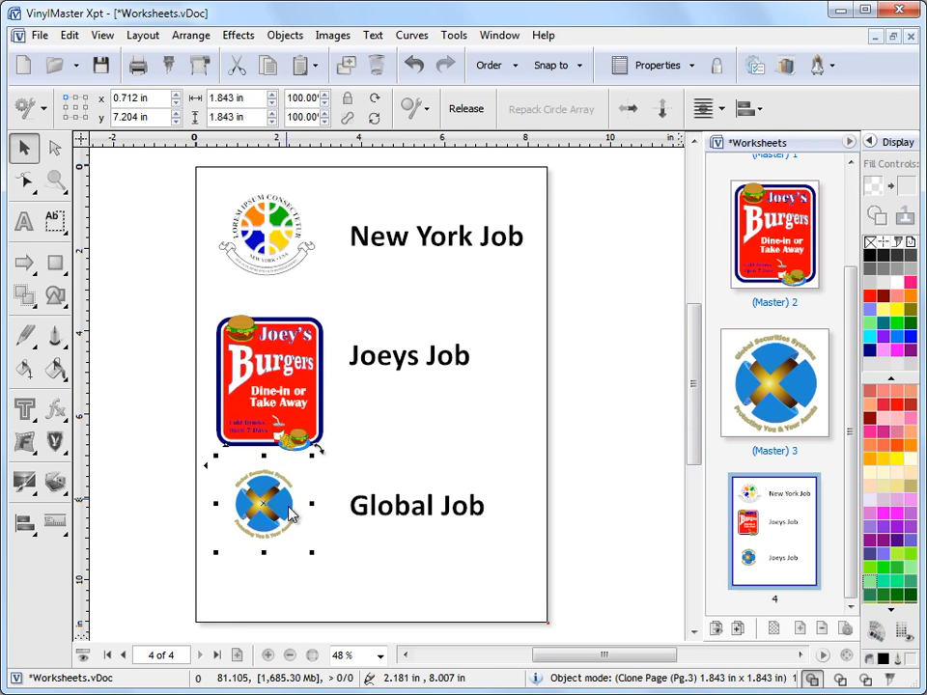
{"action": "left_click_drag", "start_coordinate": [311, 554], "coordinate": [344, 592]}
{"action": "left_click_drag", "start_coordinate": [310, 541], "coordinate": [298, 551]}
{"action": "left_click_drag", "start_coordinate": [391, 515], "coordinate": [392, 543]}
Enlarge the cloned crest on page 4 slightly and align it above the other two logos.
{"action": "left_click", "coordinate": [275, 237]}
{"action": "left_click_drag", "start_coordinate": [324, 181], "coordinate": [337, 169]}
{"action": "left_click_drag", "start_coordinate": [301, 244], "coordinate": [296, 254]}
{"action": "left_click", "coordinate": [545, 358]}
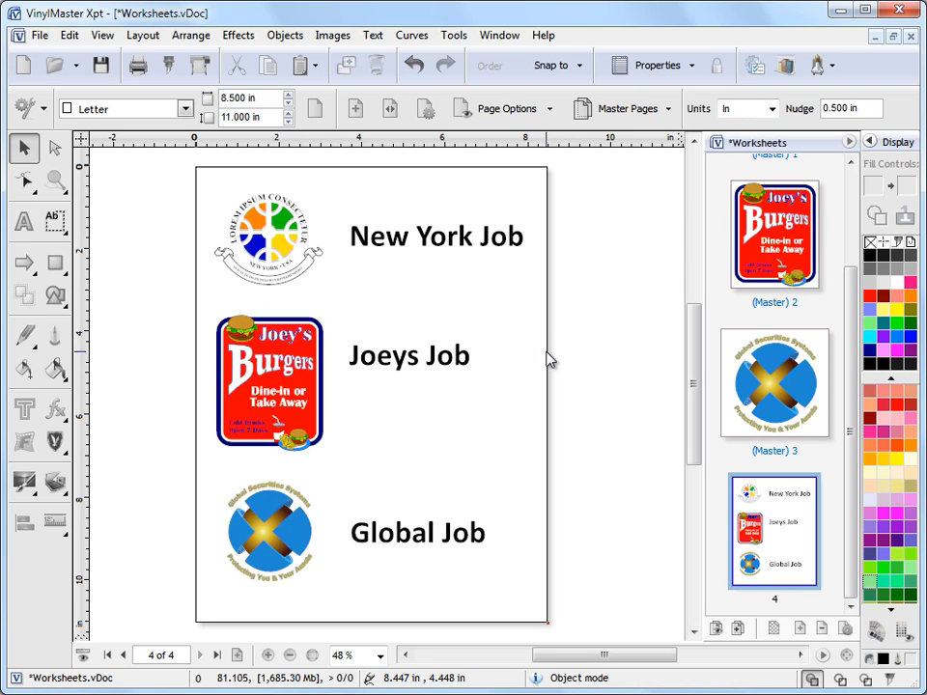
Move the "Joeys Job" text straight down so it is vertically centered beside the burger sign.
{"action": "left_click", "coordinate": [433, 371]}
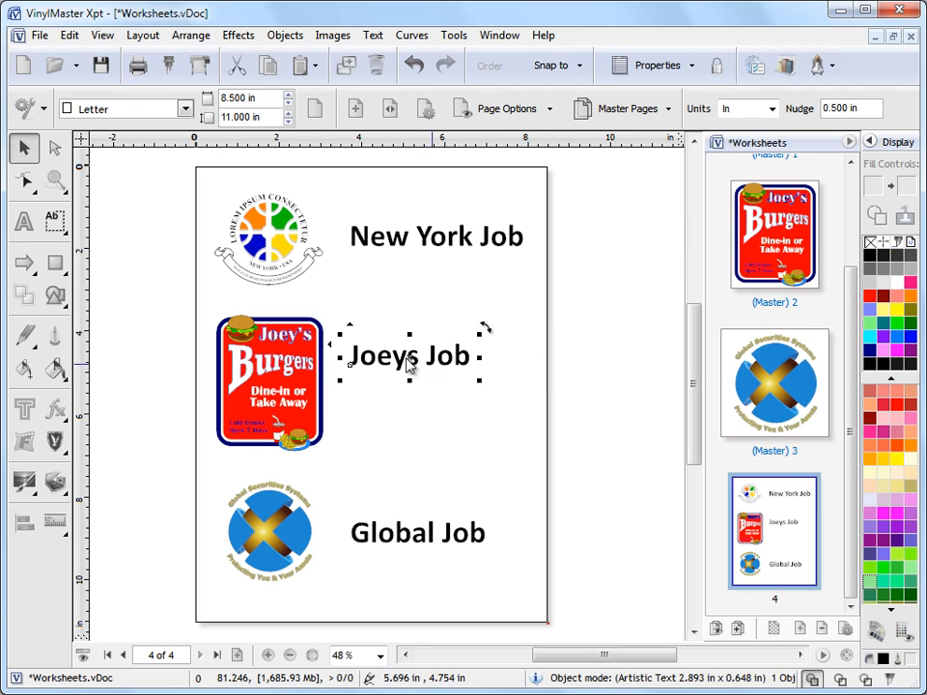
{"action": "left_click_drag", "start_coordinate": [352, 328], "coordinate": [355, 359]}
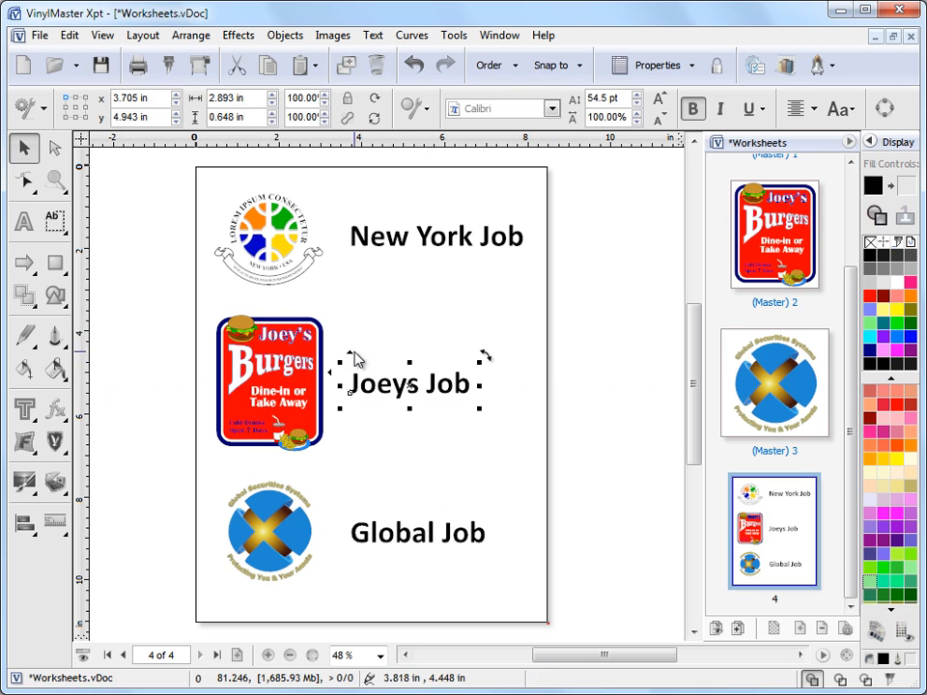
{"action": "left_click", "coordinate": [551, 420]}
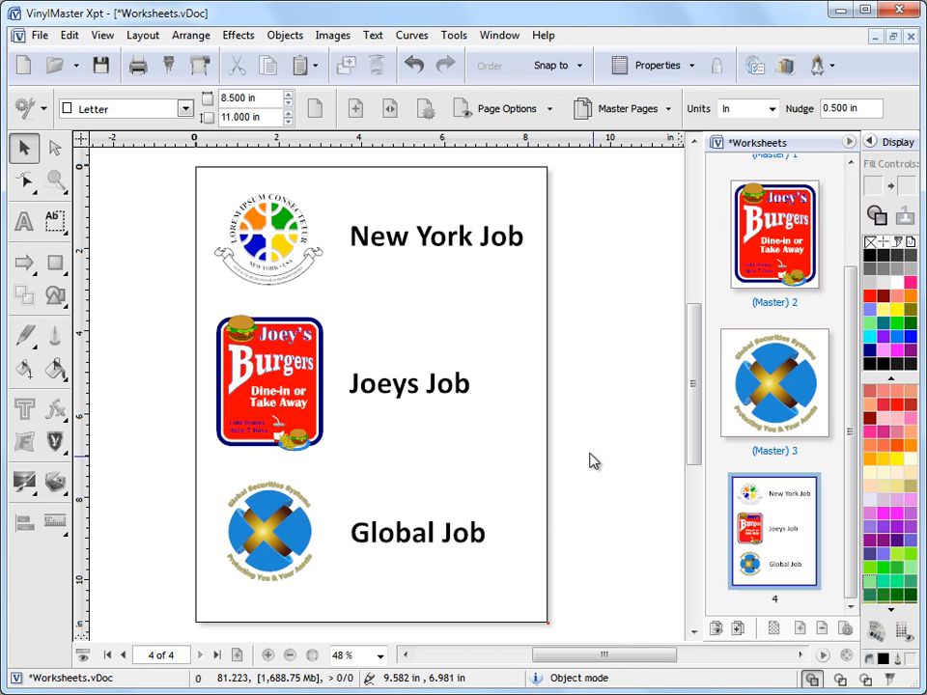
Open Master Page 1 and replace the word "IPSUM" with "FRED" in the crest's upper arc text.
{"action": "left_click_drag", "start_coordinate": [850, 385], "coordinate": [853, 291]}
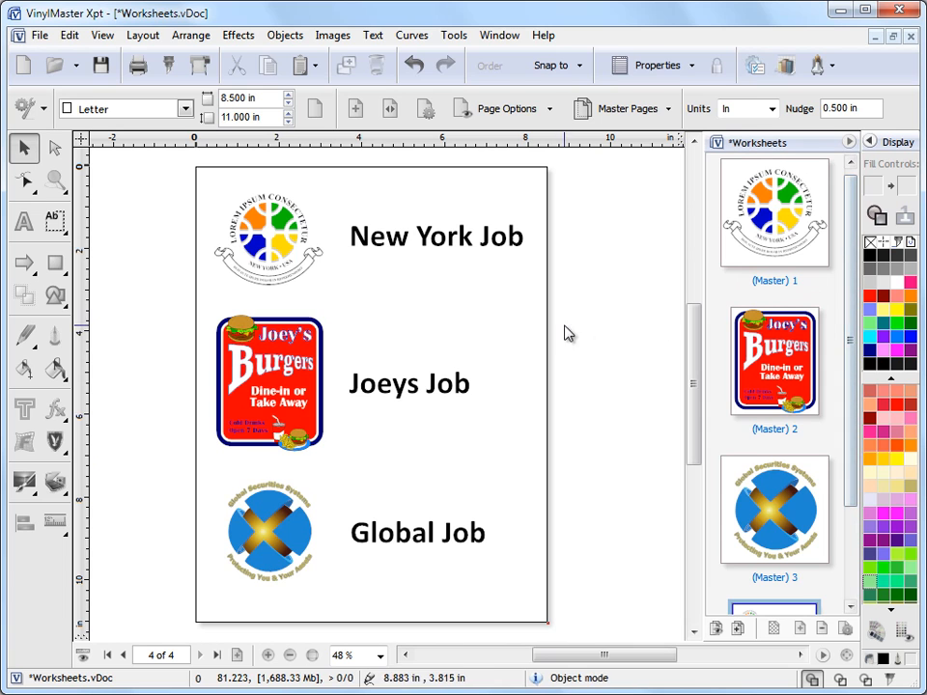
{"action": "left_click", "coordinate": [736, 232]}
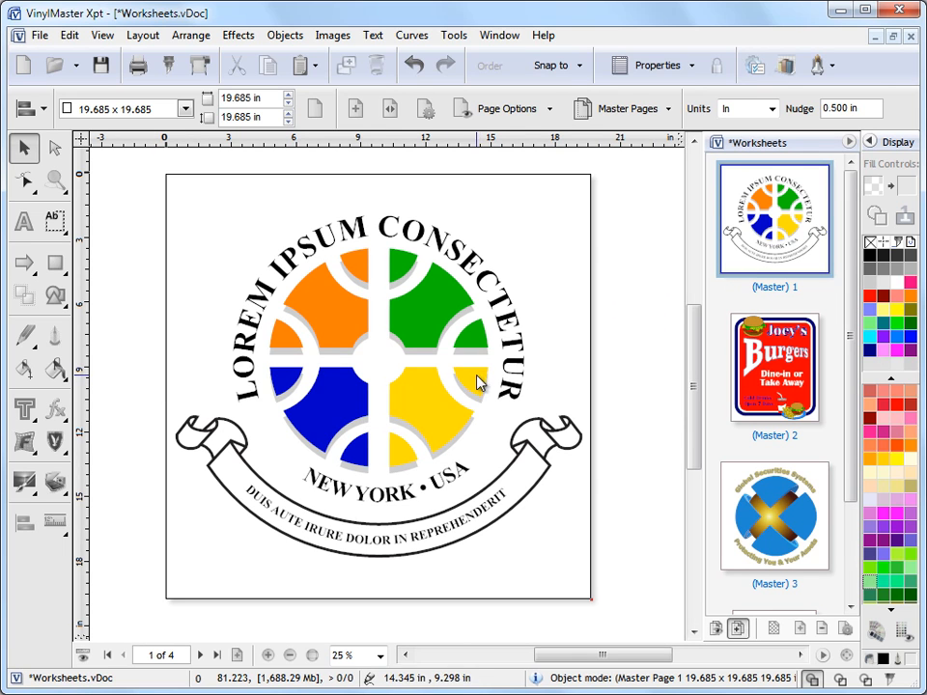
{"action": "left_click", "coordinate": [23, 221]}
{"action": "double_click", "coordinate": [270, 266]}
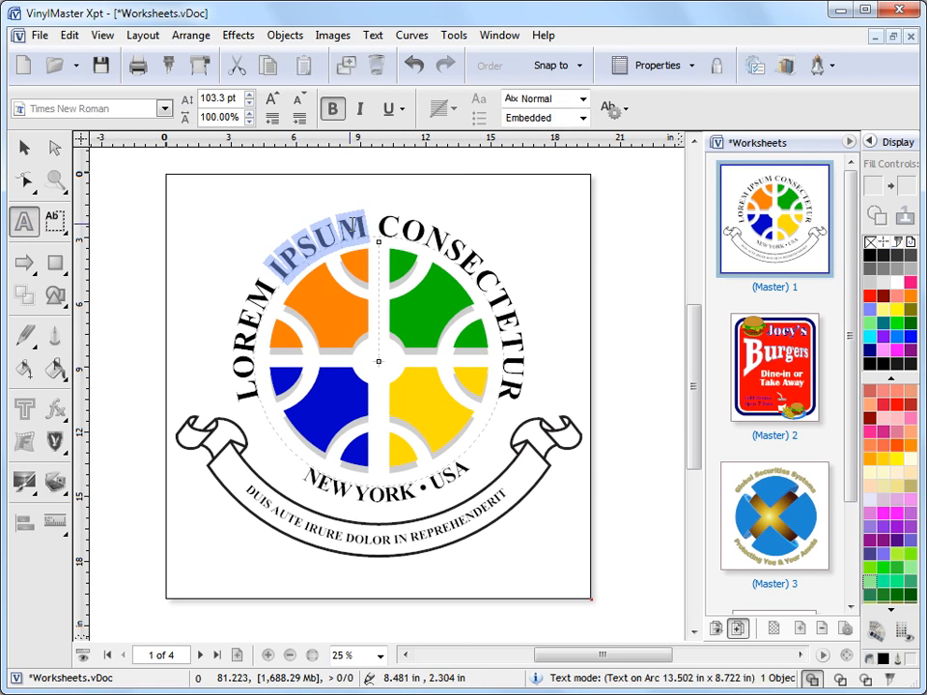
{"action": "type", "text": "FRED"}
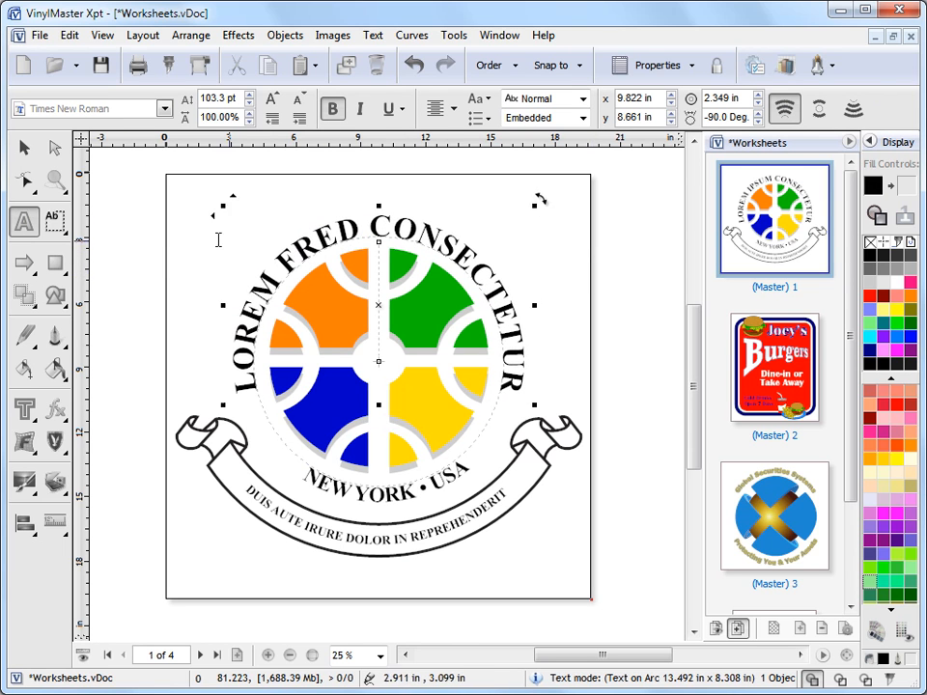
{"action": "left_click", "coordinate": [119, 256]}
{"action": "left_click", "coordinate": [23, 147]}
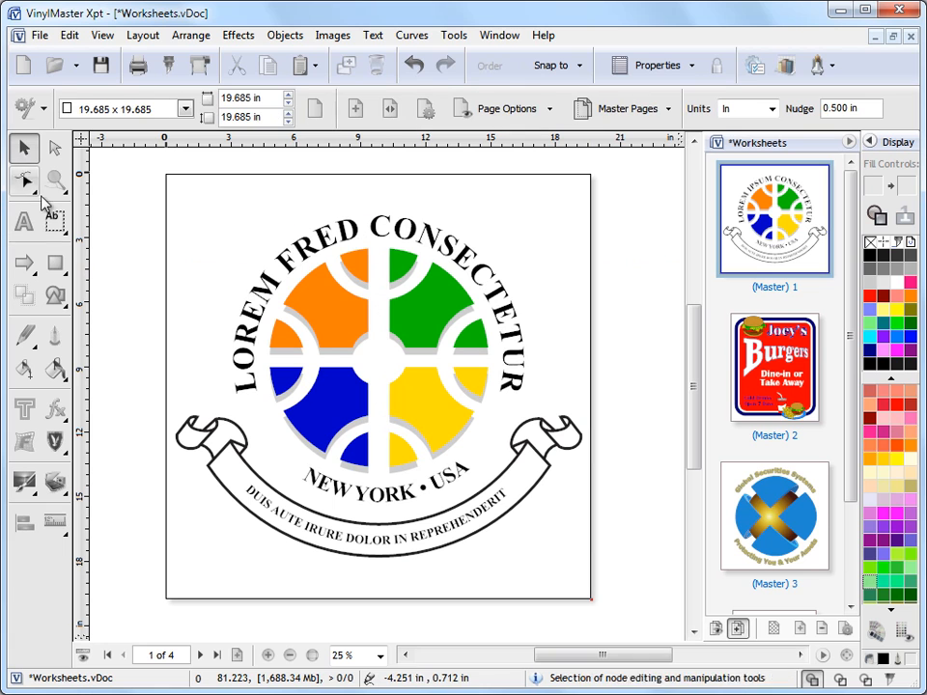
Recolor the three yellow segments of the crest on Master Page 1 to standard Red.
{"action": "left_click", "coordinate": [423, 415]}
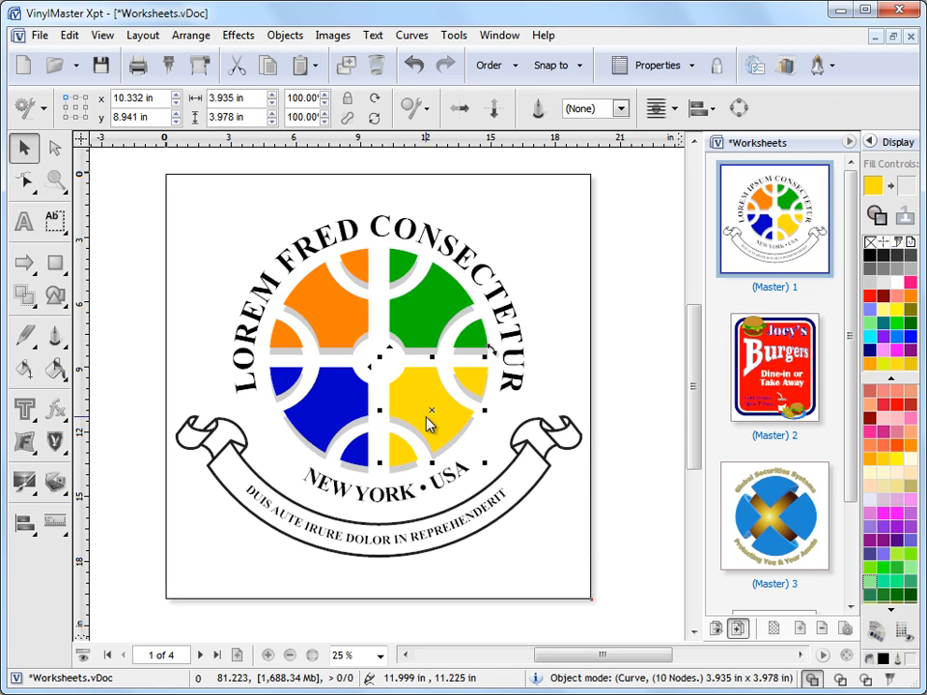
{"action": "left_click", "coordinate": [877, 300]}
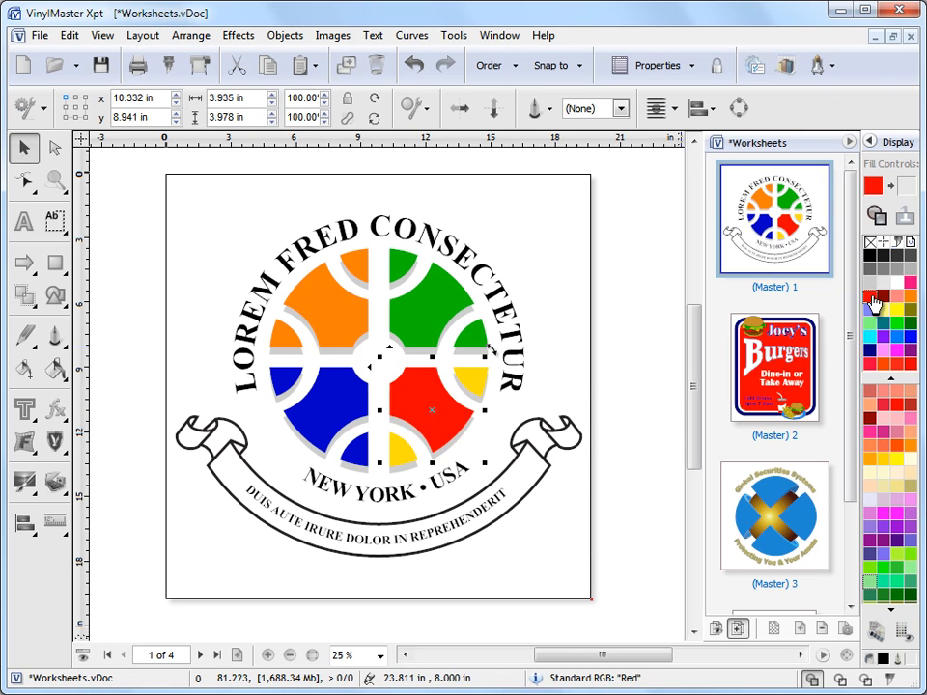
{"action": "left_click", "coordinate": [480, 381]}
{"action": "left_click", "coordinate": [598, 335]}
{"action": "left_click", "coordinate": [486, 370]}
{"action": "left_click", "coordinate": [877, 297]}
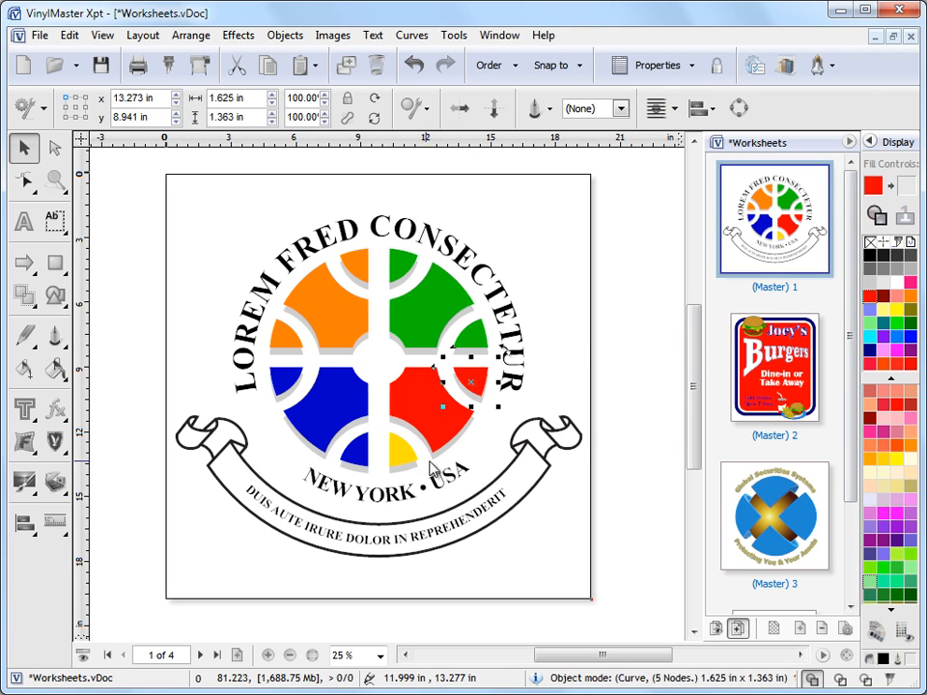
{"action": "left_click", "coordinate": [405, 450]}
{"action": "left_click", "coordinate": [877, 296]}
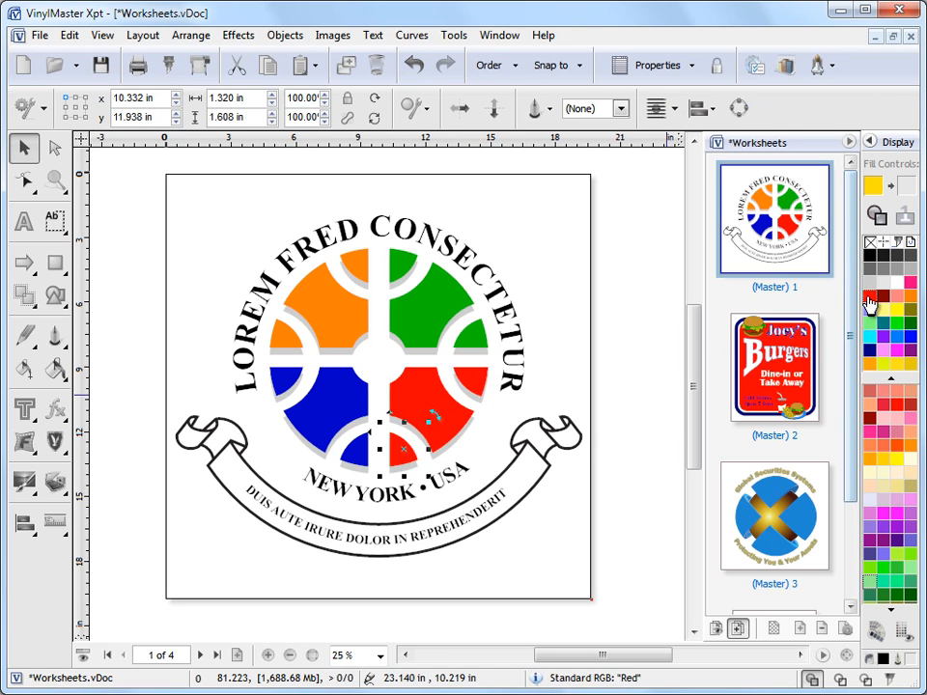
{"action": "left_click", "coordinate": [623, 305]}
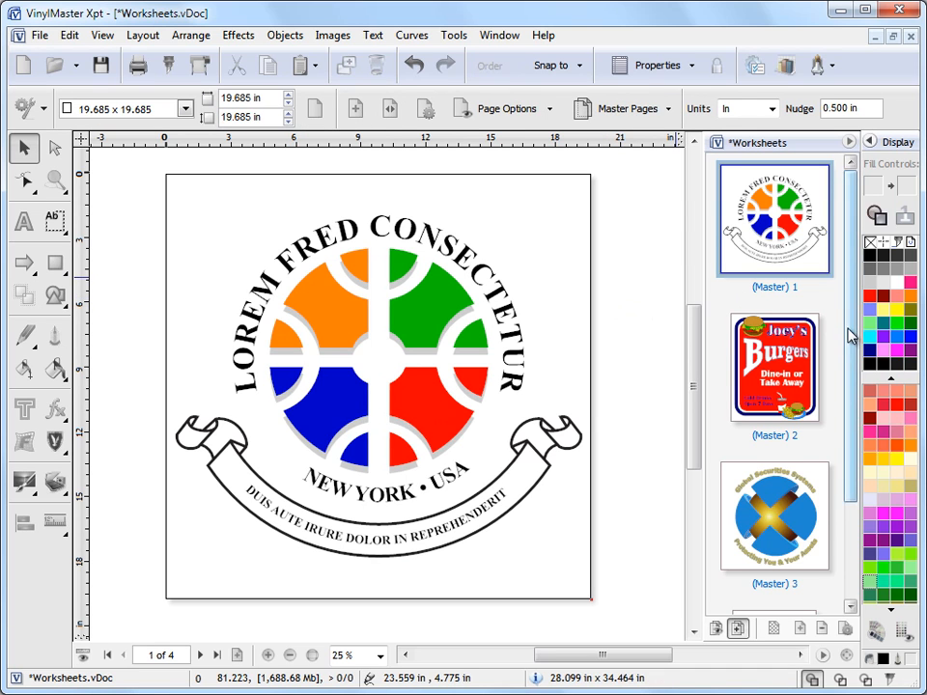
Return to page 4 and examine the cloned crest up close for the text and color edits made on Master Page 1.
{"action": "left_click_drag", "start_coordinate": [849, 337], "coordinate": [849, 431]}
{"action": "left_click", "coordinate": [797, 518]}
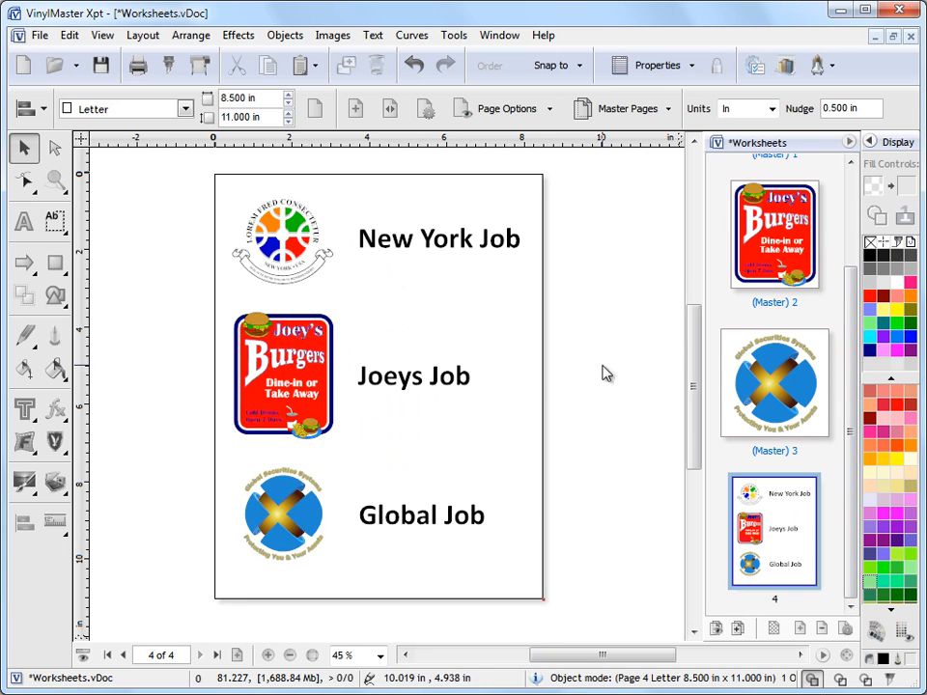
{"action": "left_click", "coordinate": [55, 179]}
{"action": "left_click_drag", "start_coordinate": [210, 179], "coordinate": [391, 323]}
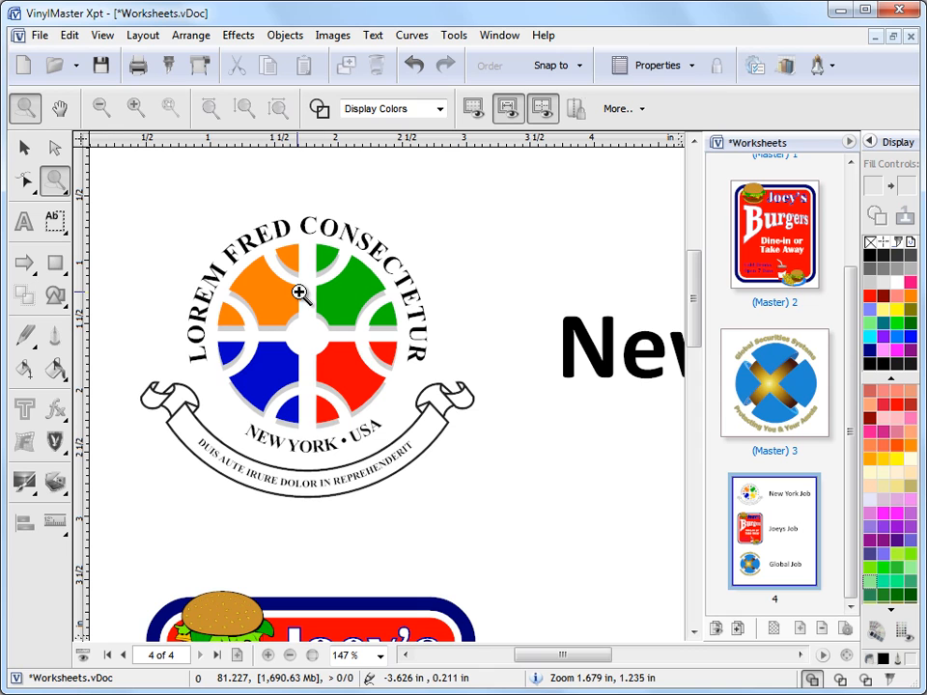
{"action": "left_click", "coordinate": [844, 655]}
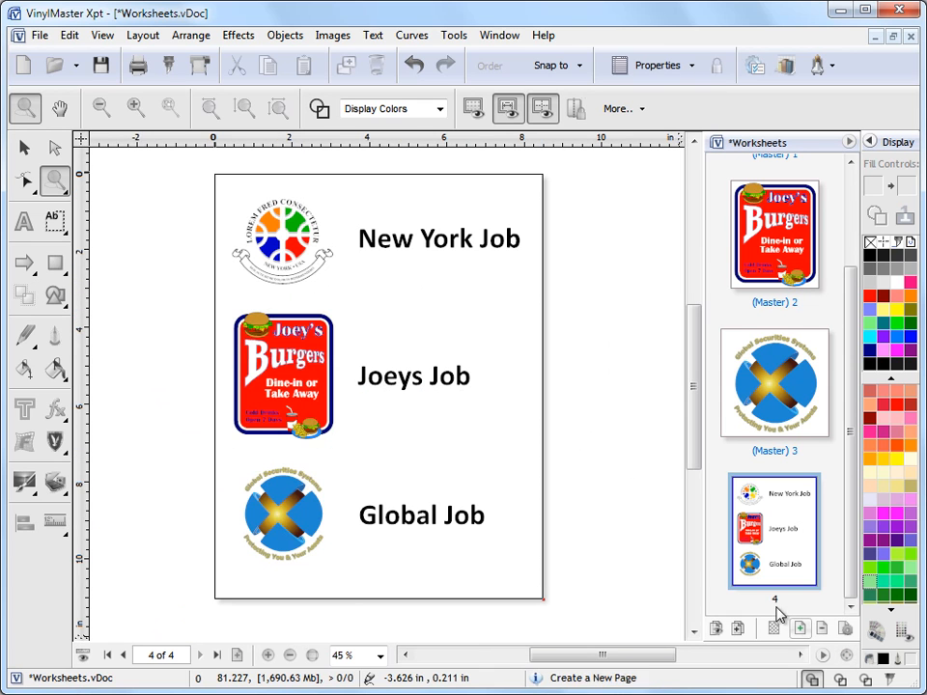